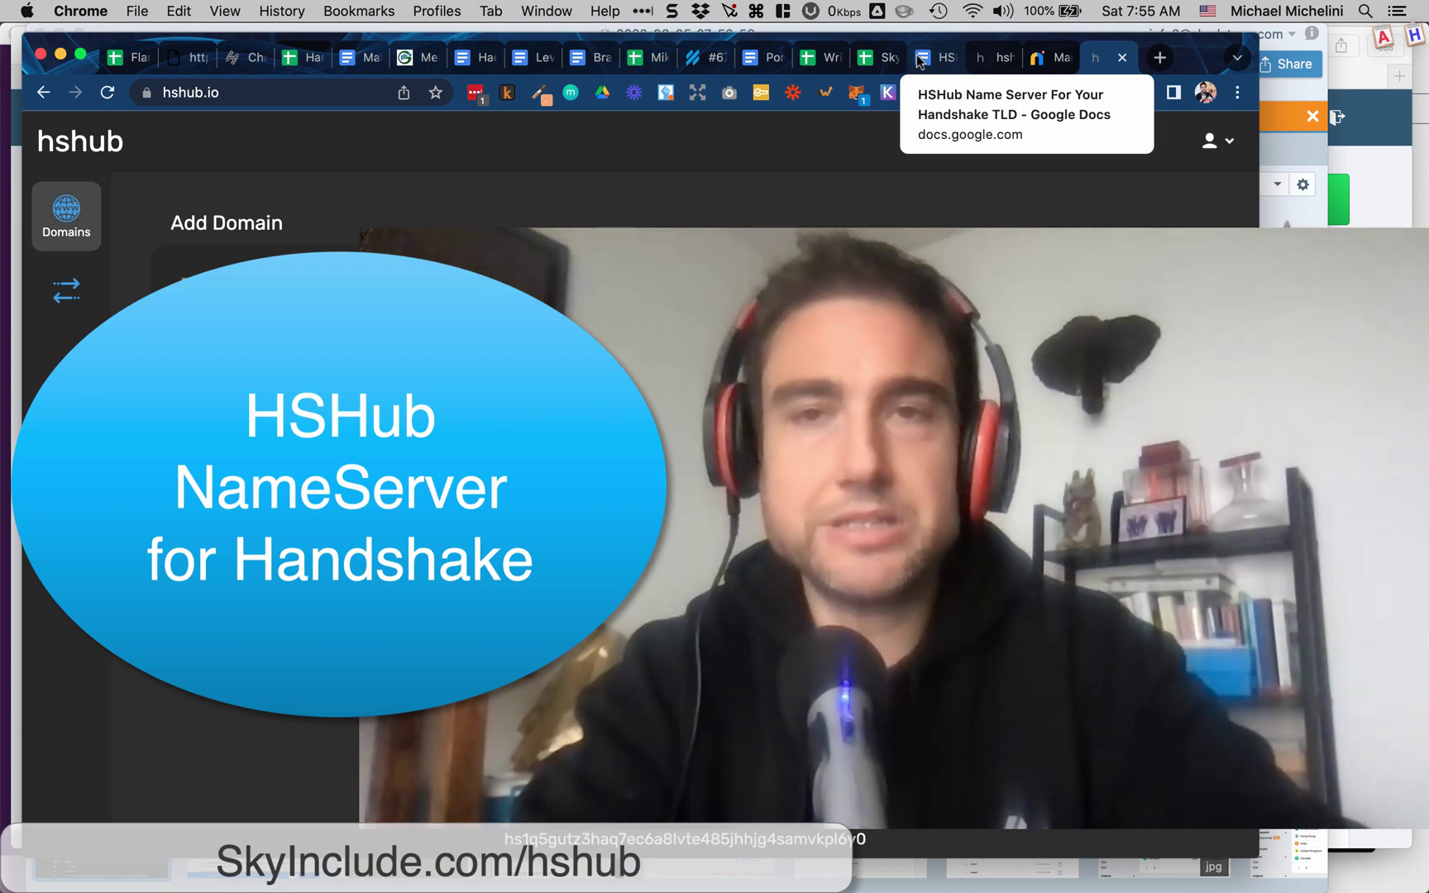
# Step: Review the introduction of the "HSHub Name Server For Your Handshake TLD" document
pyautogui.click(917, 54)
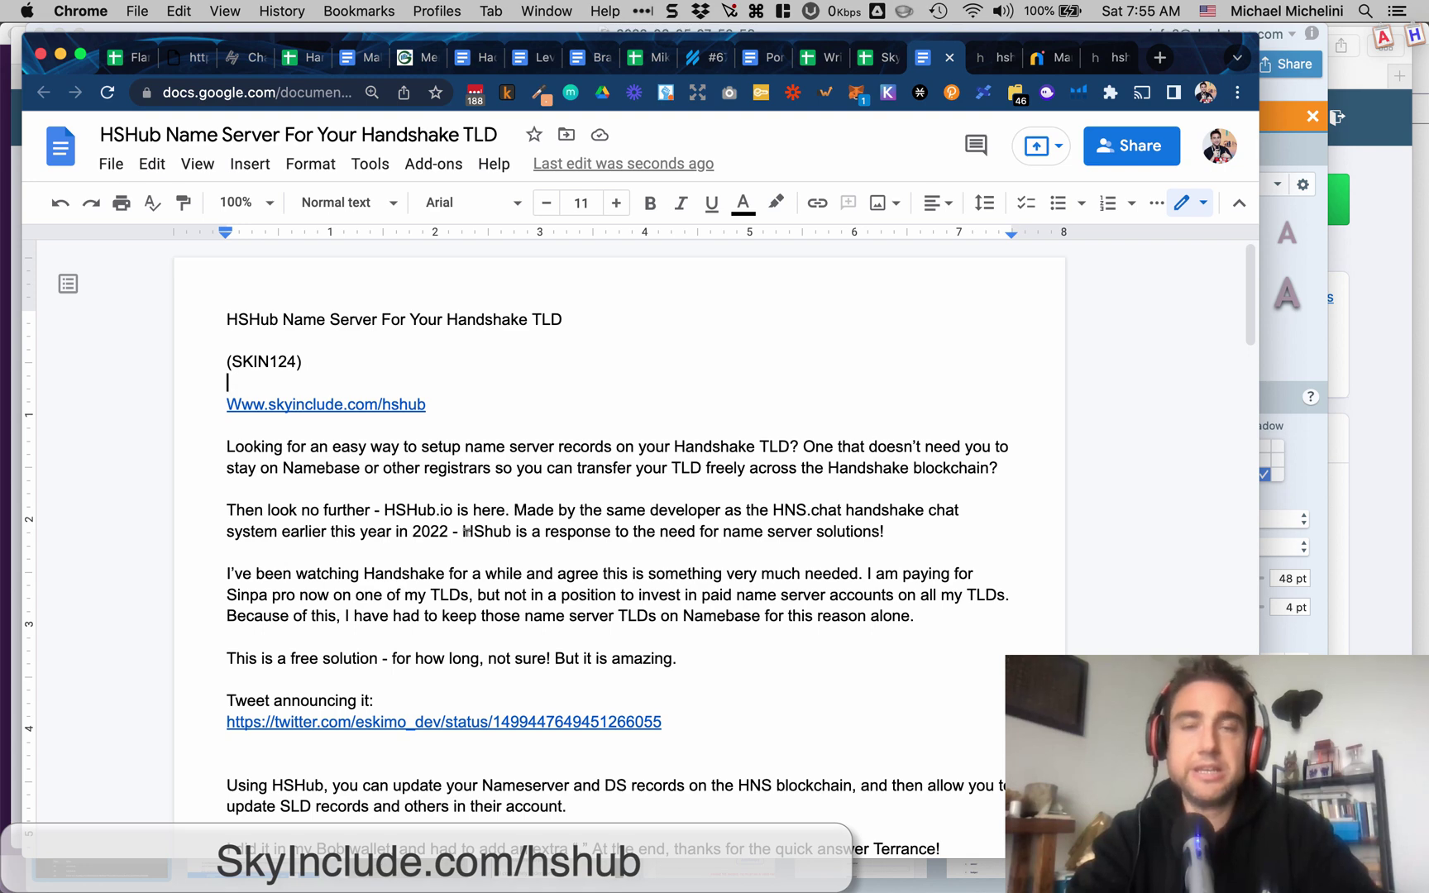
pyautogui.click(983, 58)
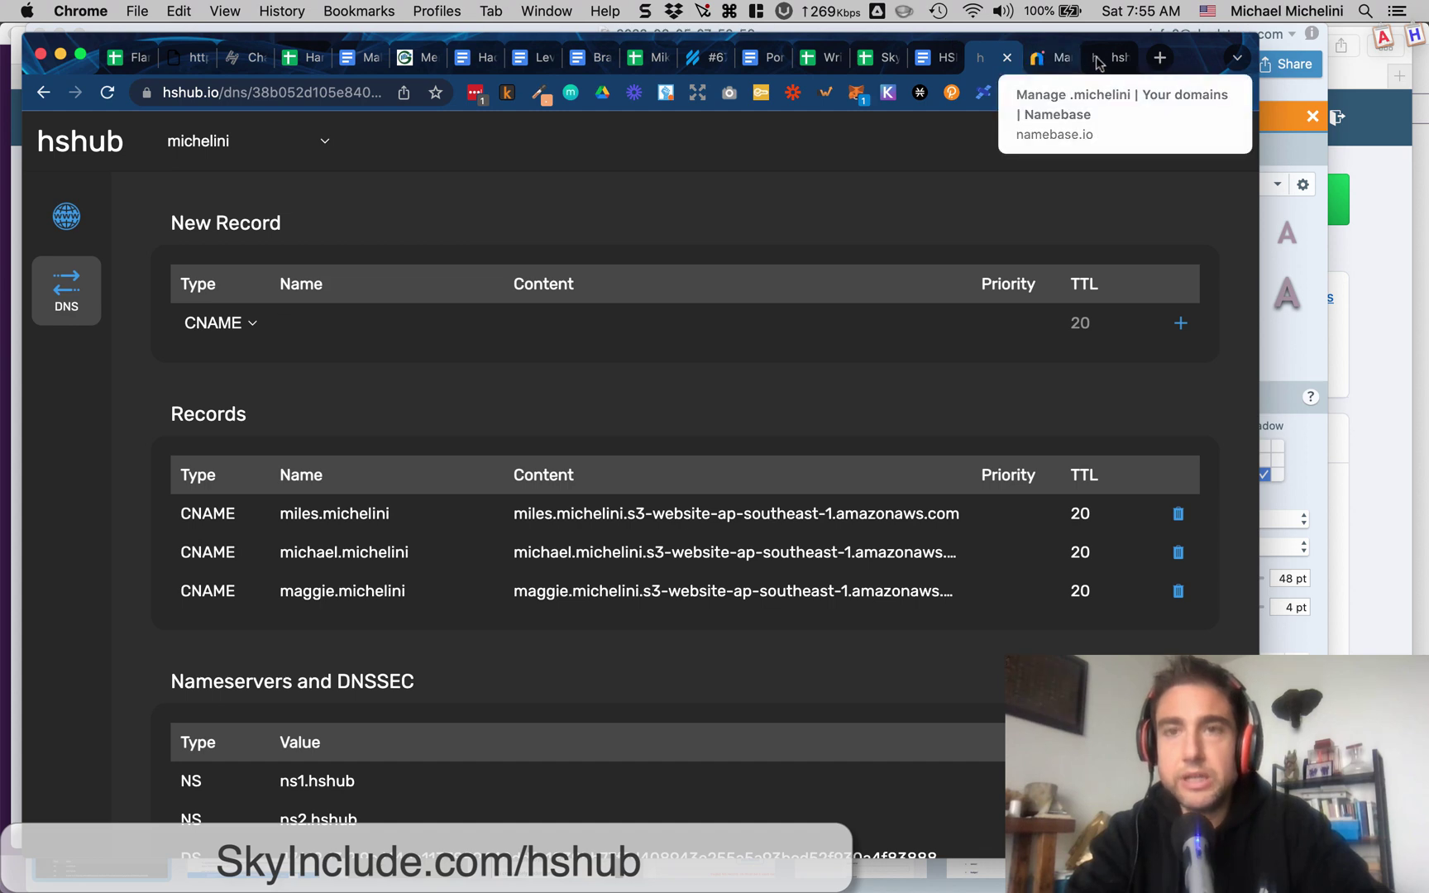
pyautogui.click(937, 57)
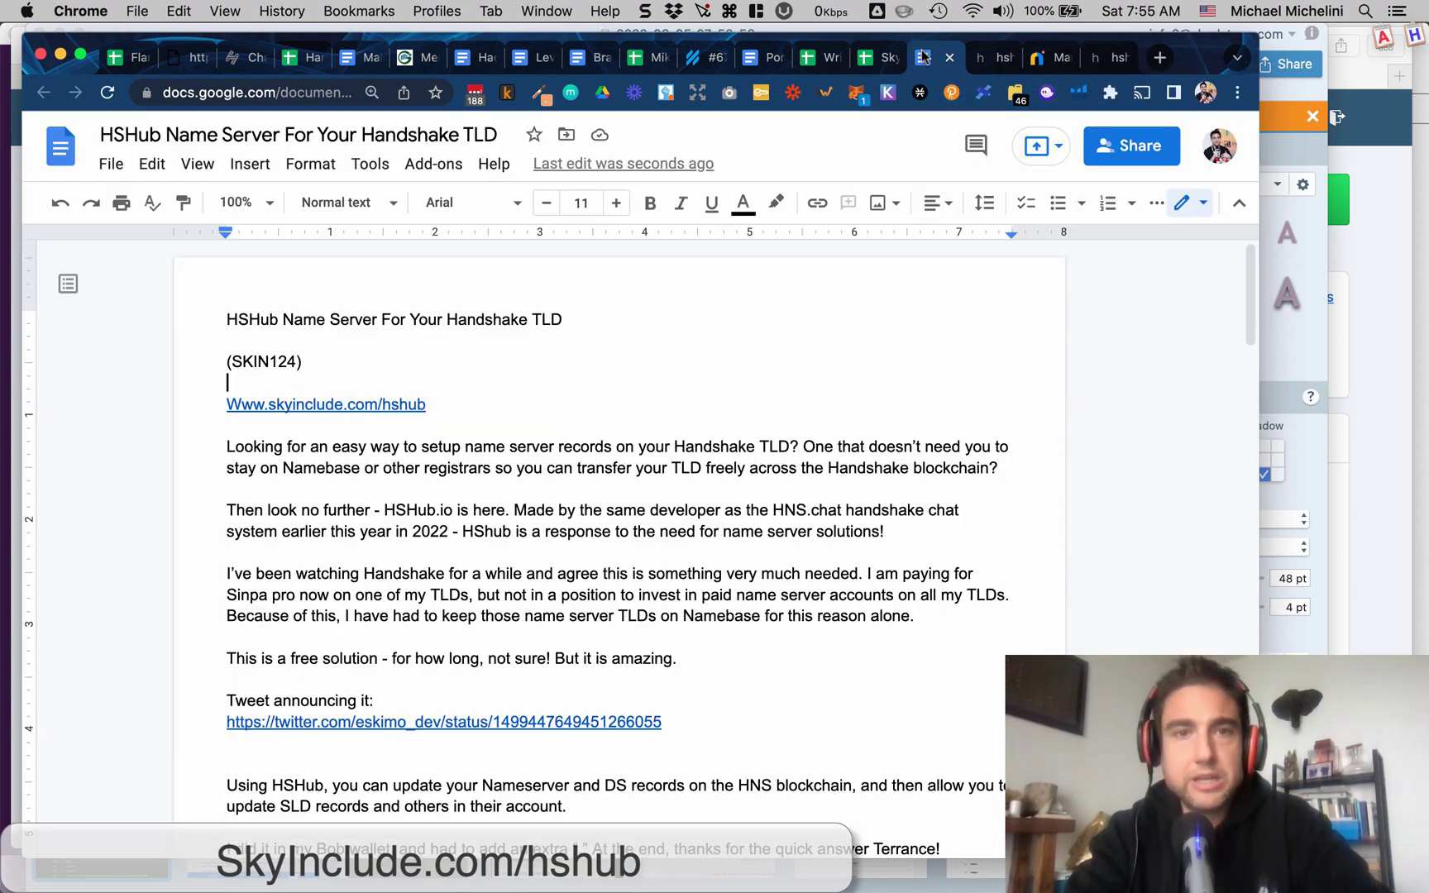
pyautogui.scroll(-4, 605, 453)
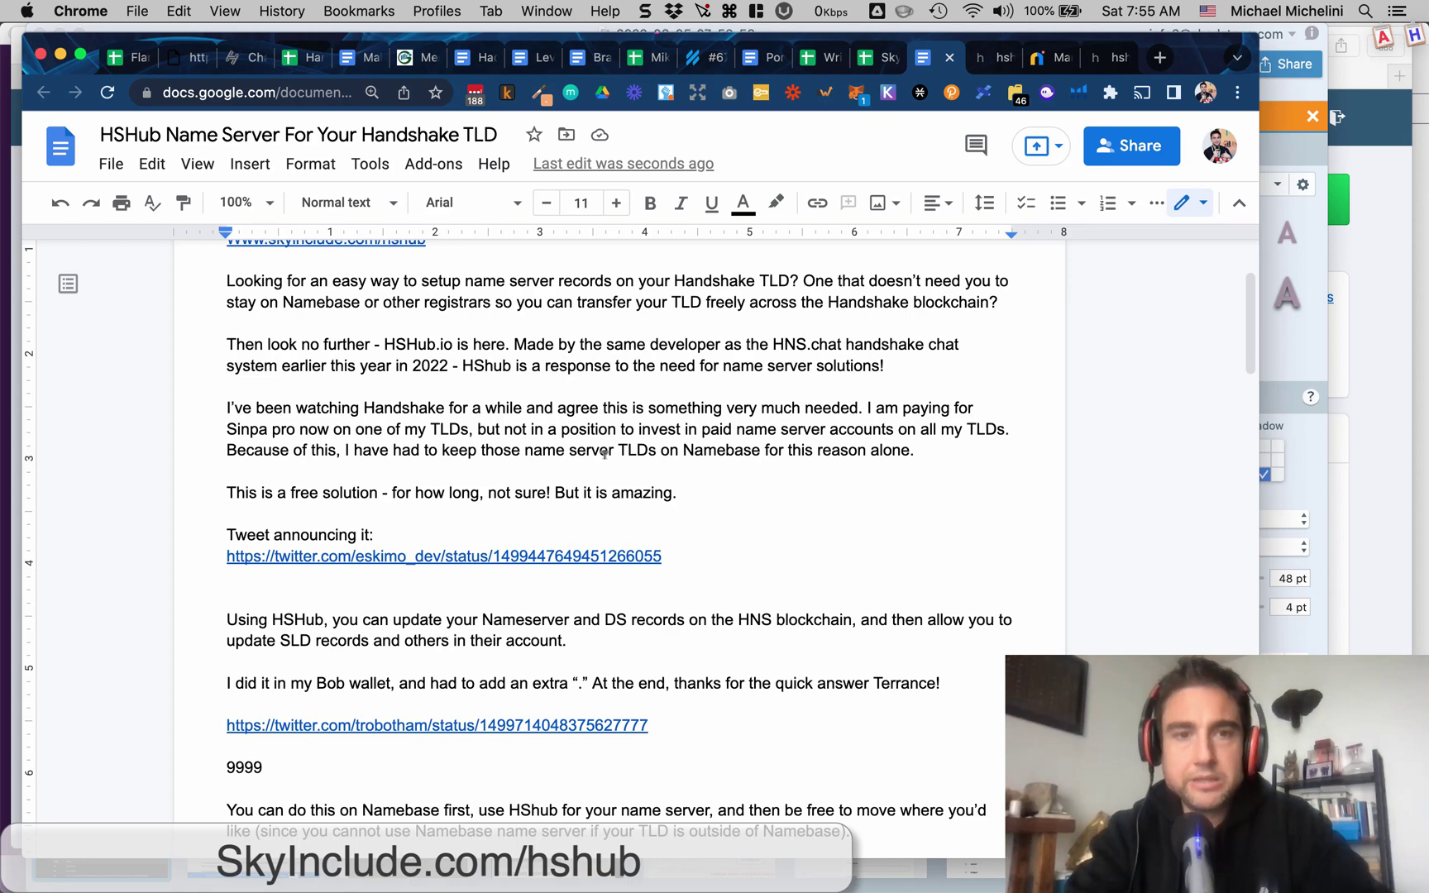
pyautogui.scroll(1, 605, 453)
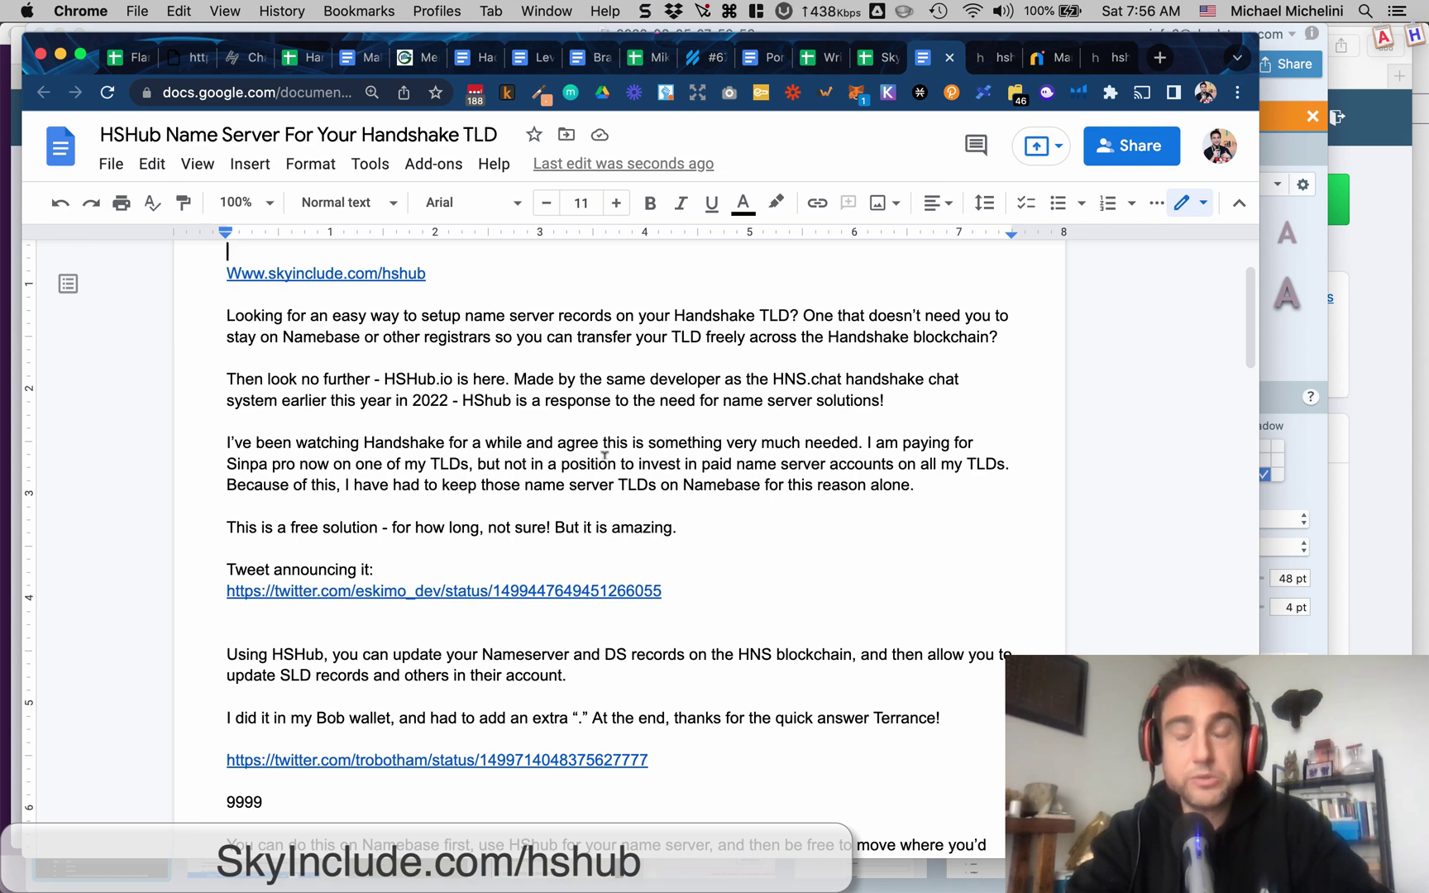
pyautogui.scroll(1, 604, 454)
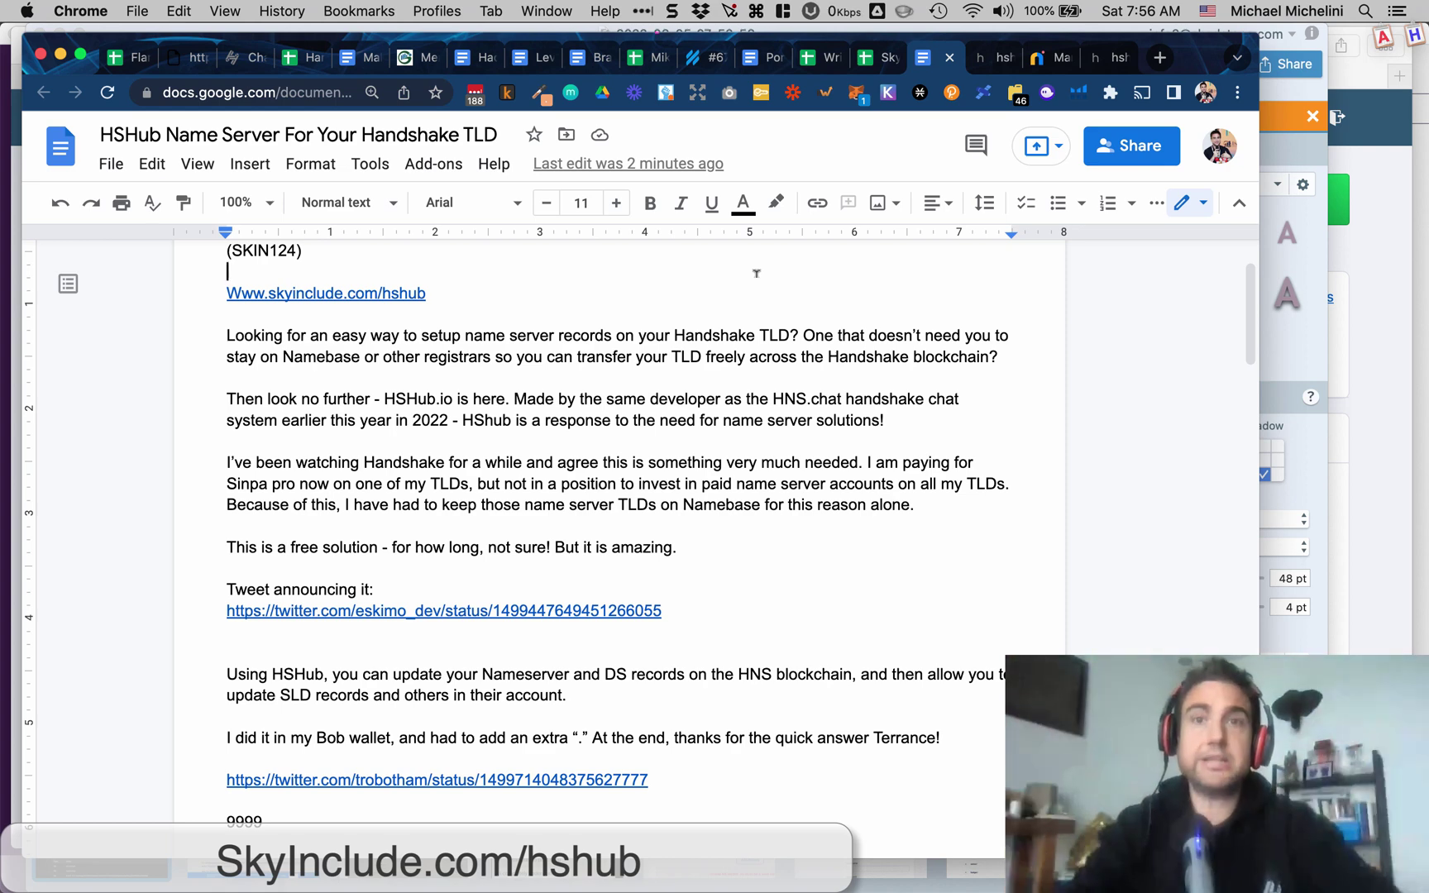
# Step: Switch to the Bob wallet and open the management page of the reallydude/ domain at its records
pyautogui.click(986, 58)
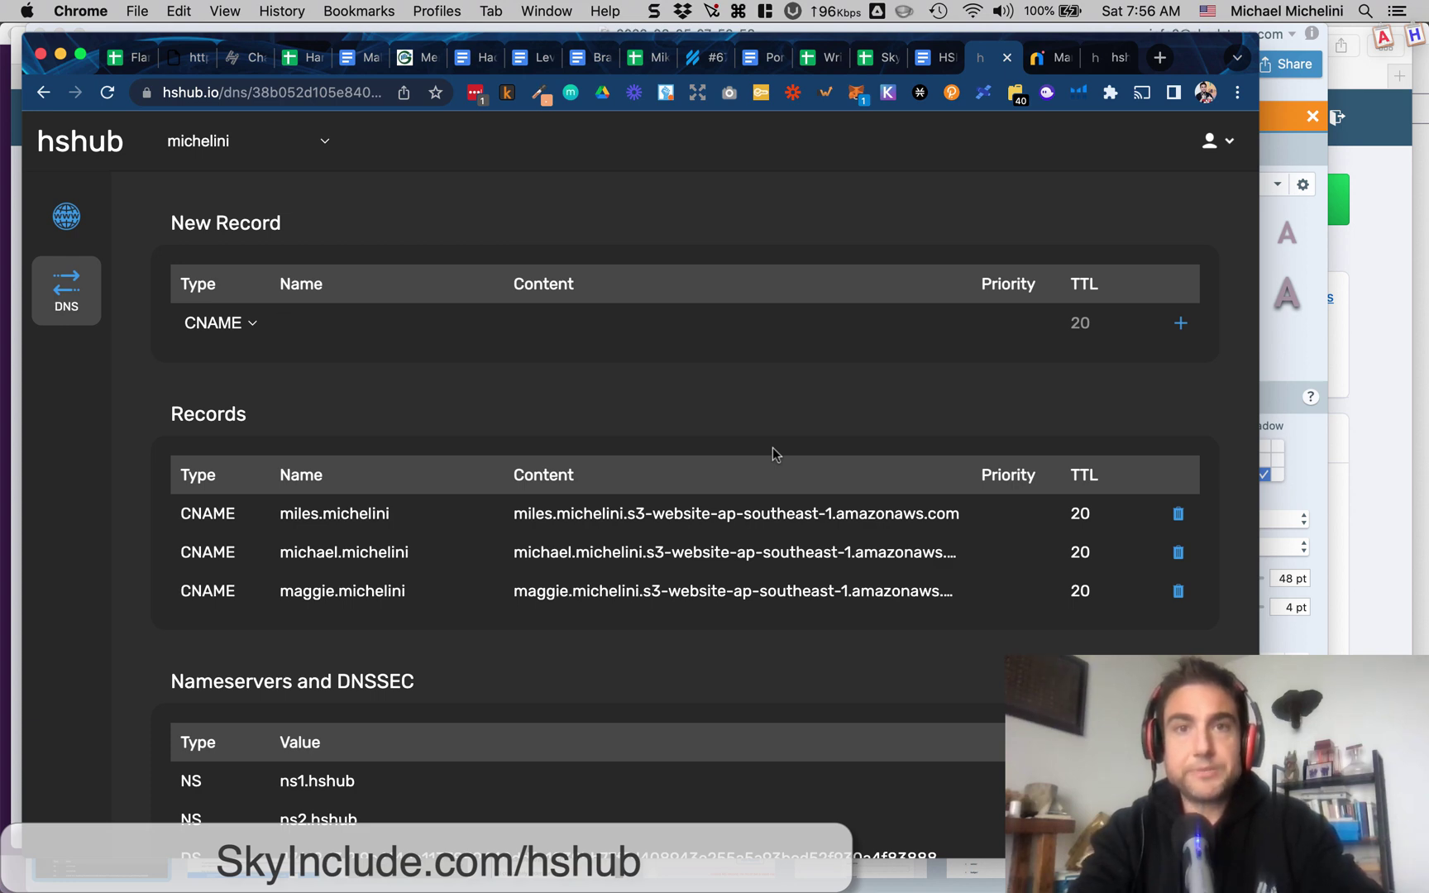
pyautogui.press('super+Tab')
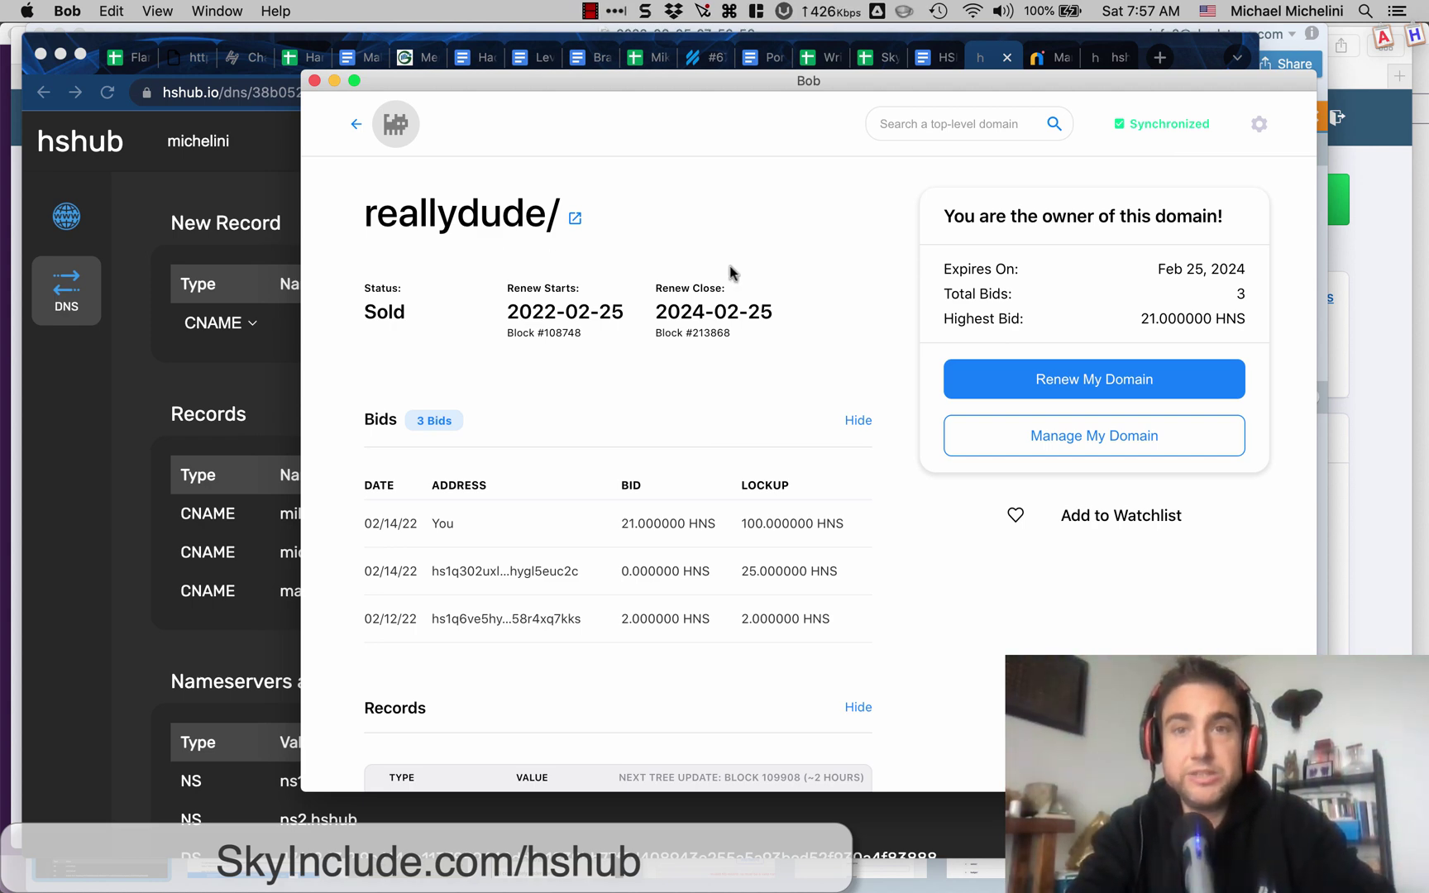
pyautogui.scroll(-3, 858, 273)
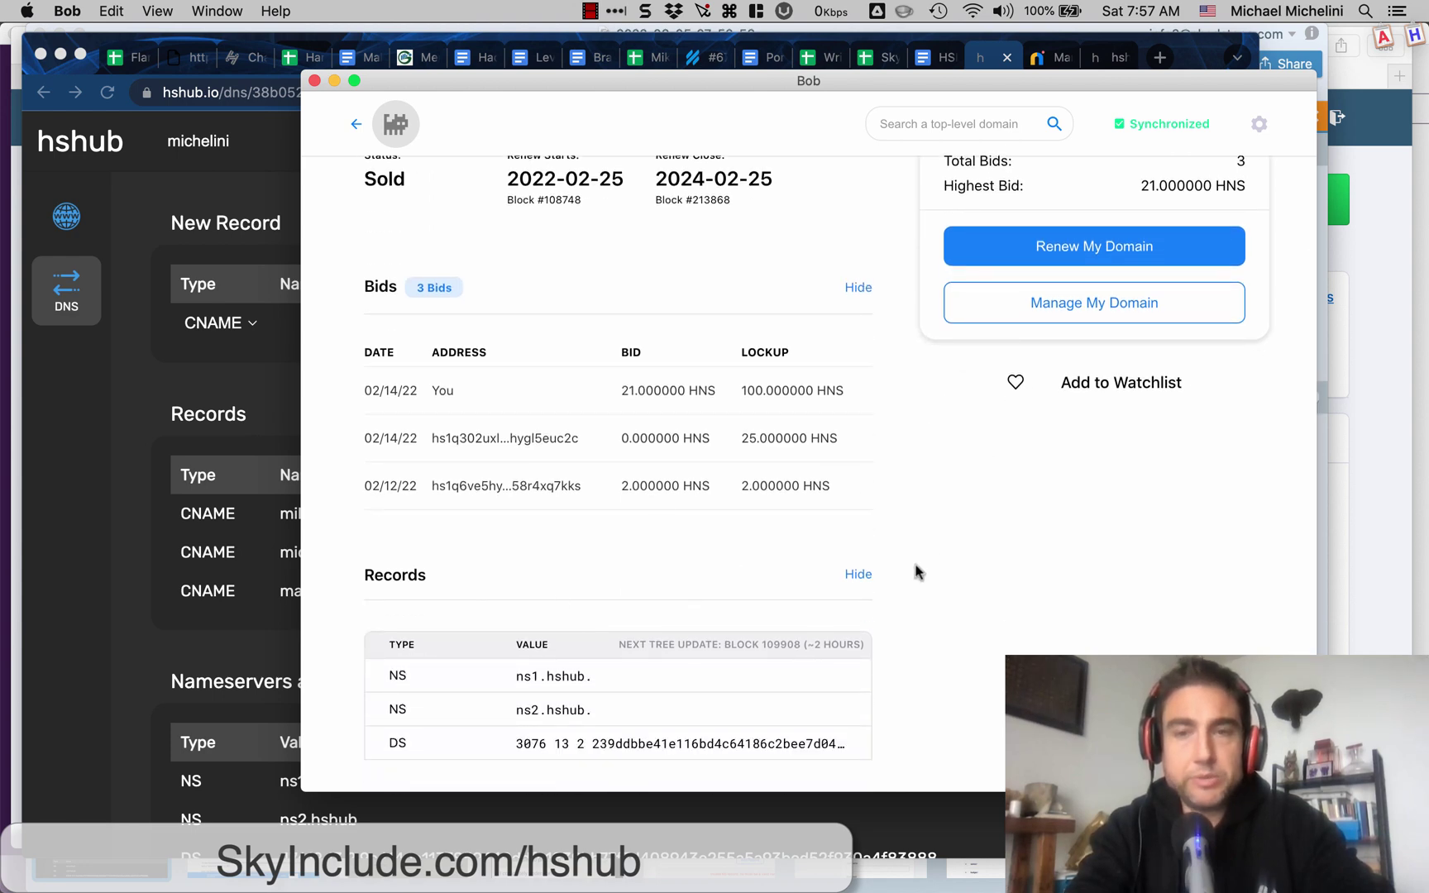
pyautogui.scroll(3, 918, 571)
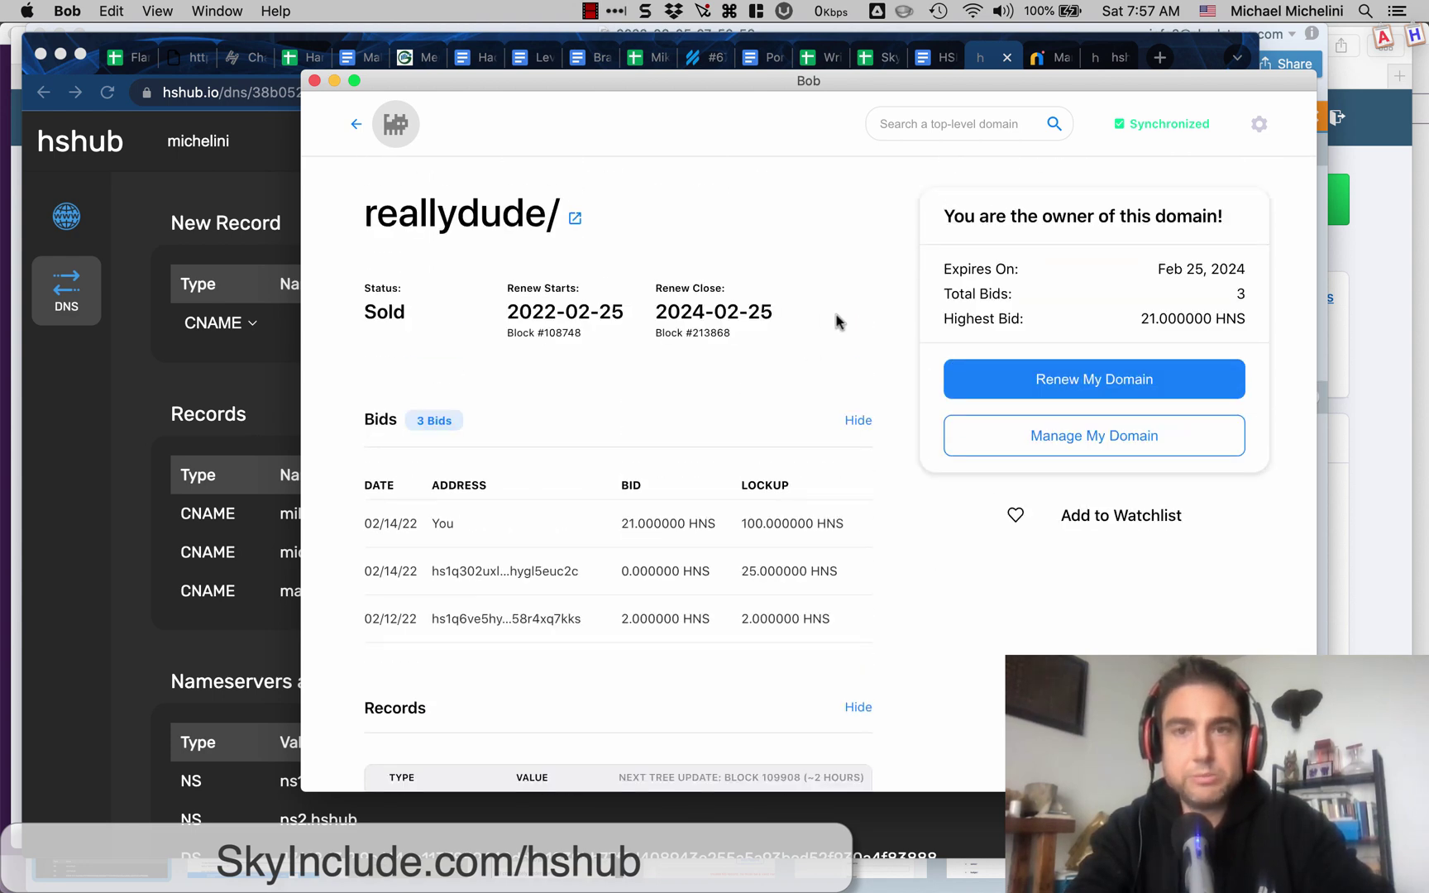
pyautogui.click(1053, 445)
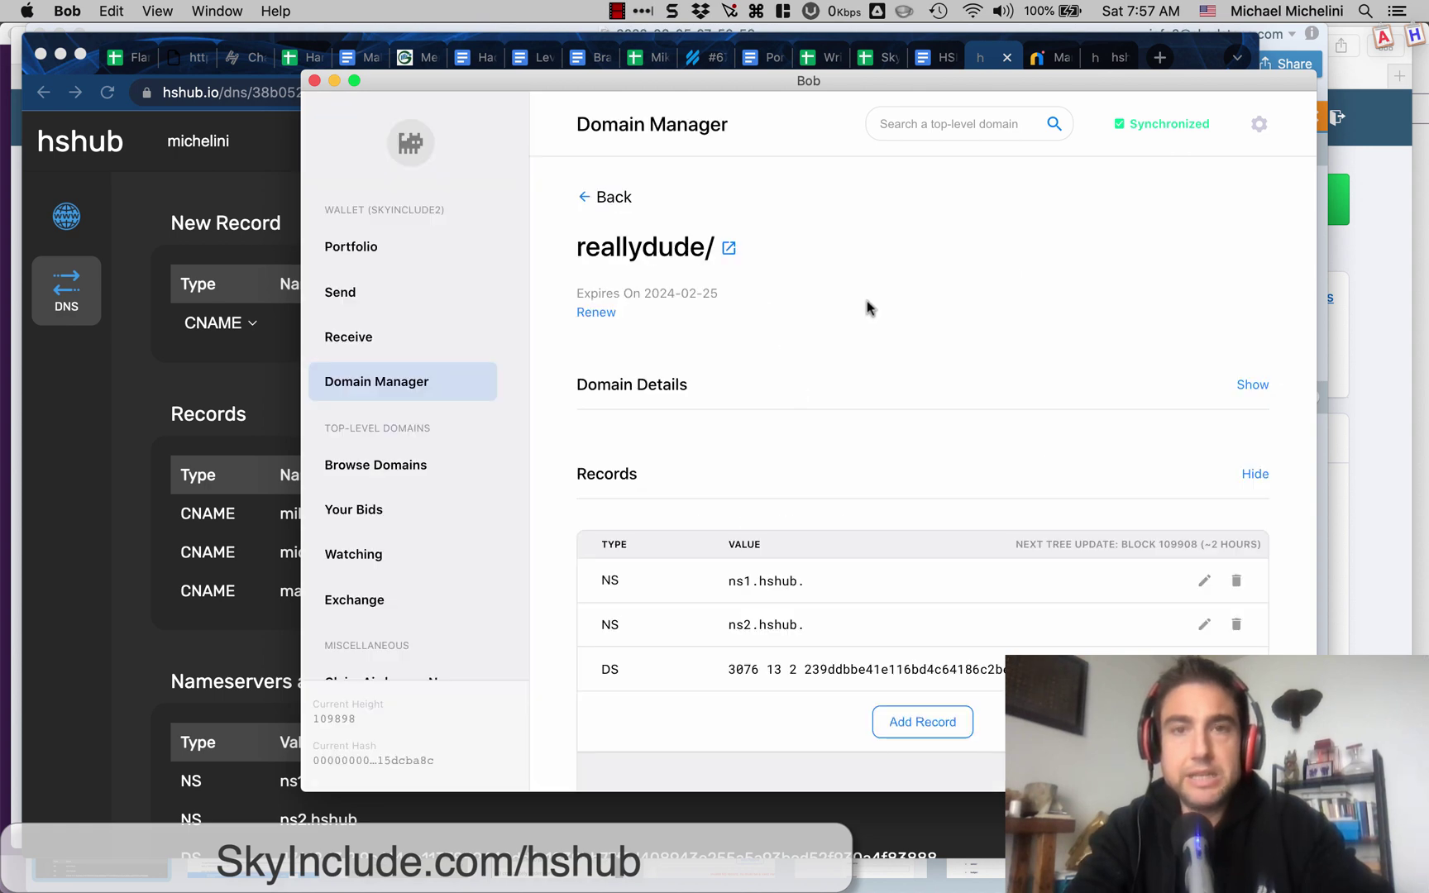
pyautogui.scroll(-2, 840, 311)
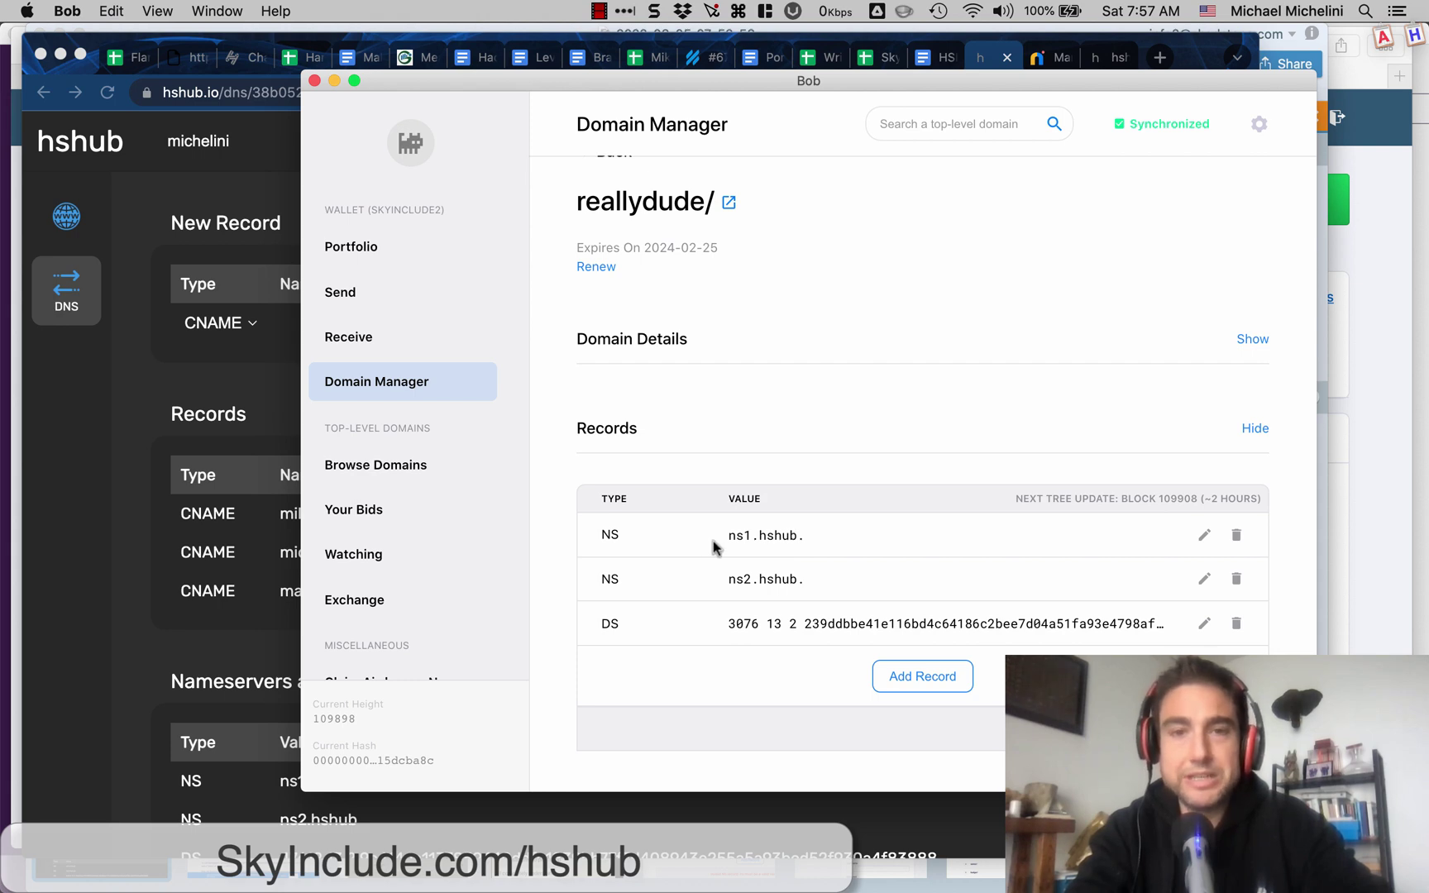
# Step: Compare the first NS record value of reallydude/ in Bob with the ns1.hshub nameserver listed in hshub
pyautogui.moveTo(802, 534); pyautogui.dragTo(744, 535)
pyautogui.click(741, 530)
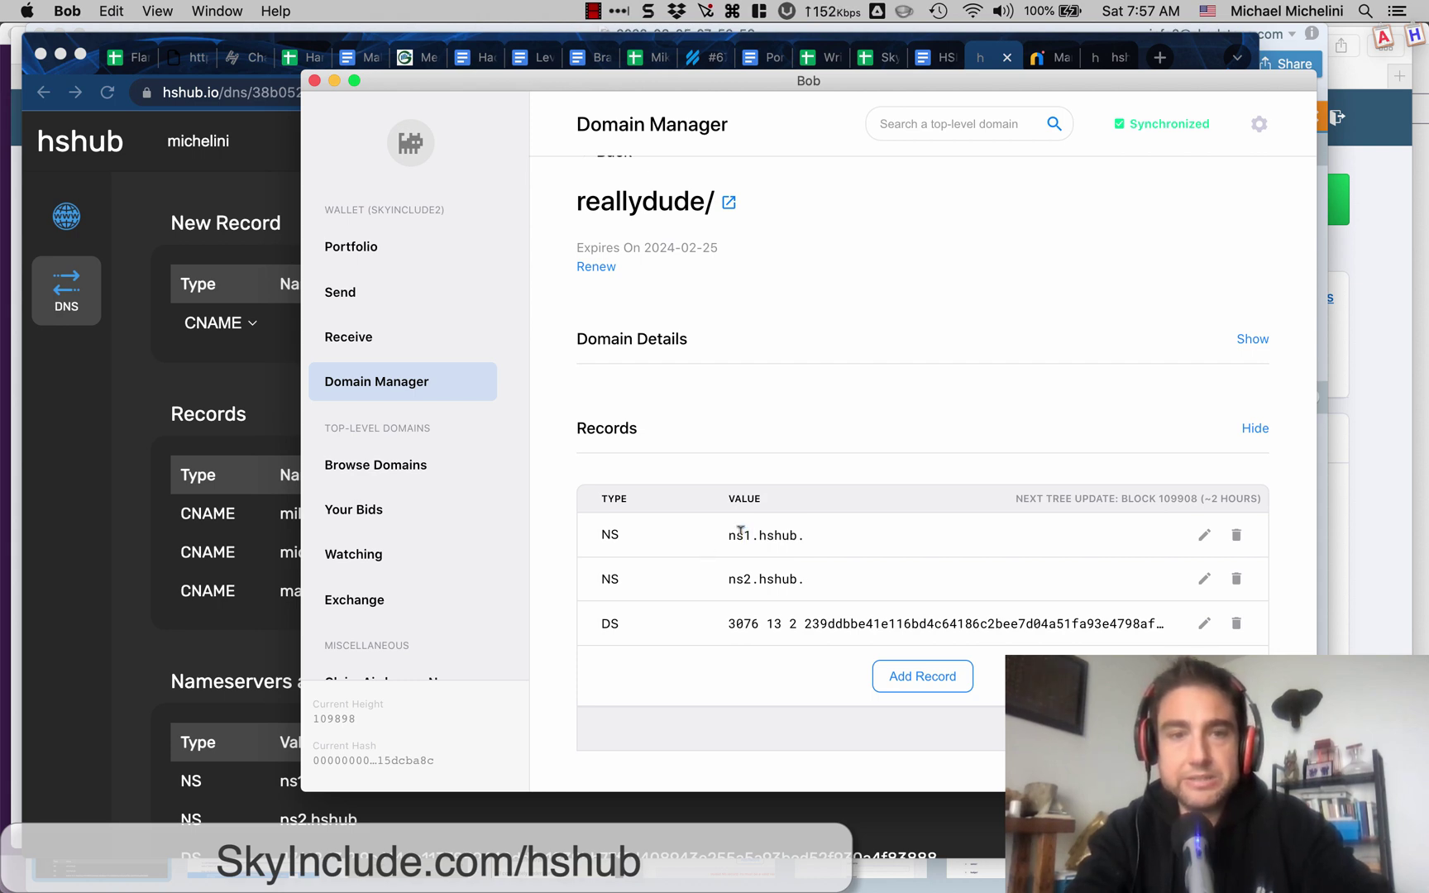
pyautogui.press('super+Tab')
pyautogui.moveTo(345, 783); pyautogui.dragTo(281, 786)
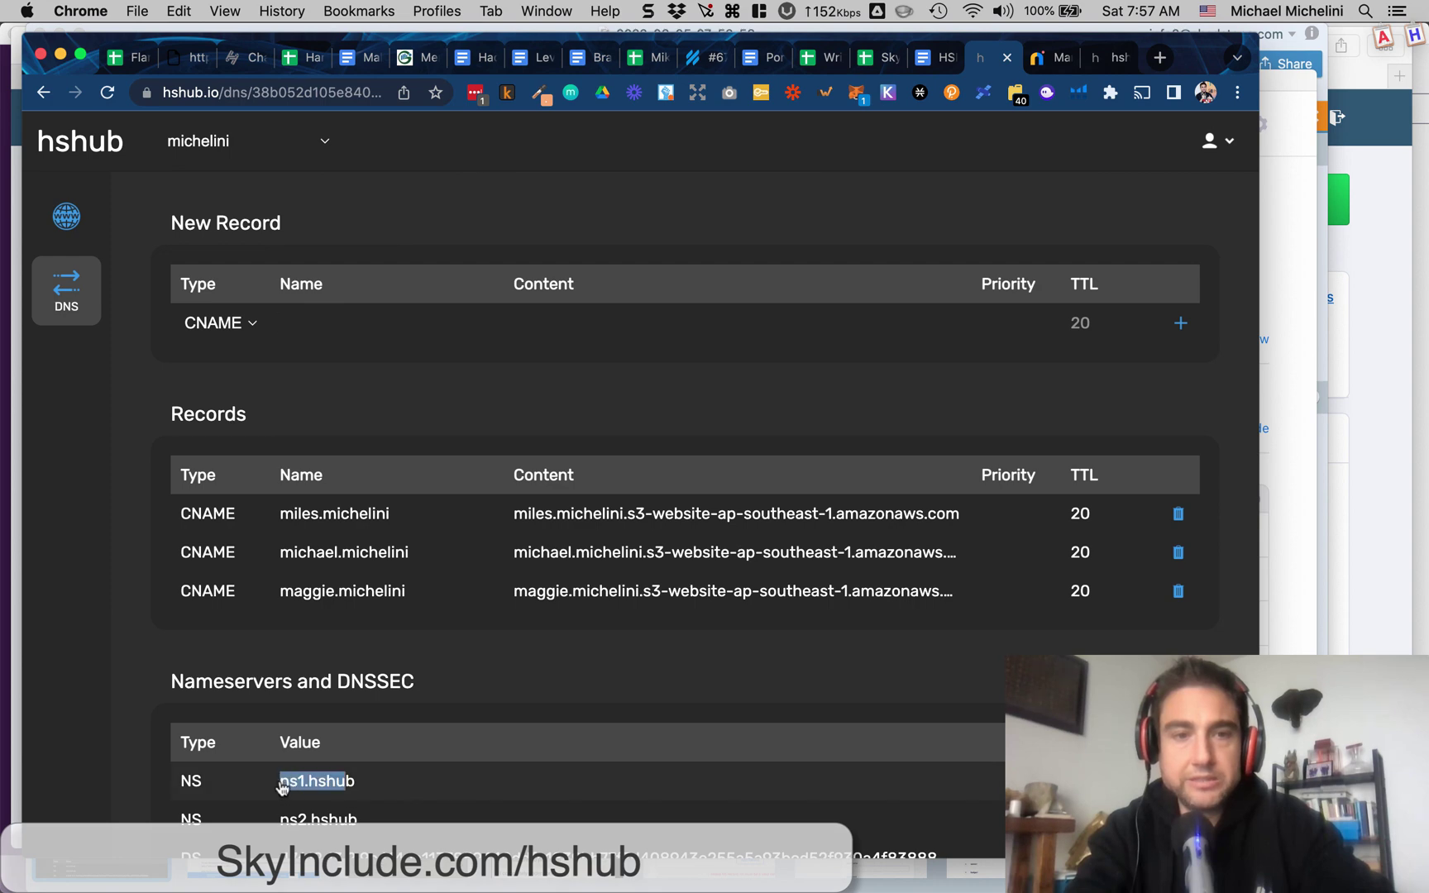
pyautogui.press('super+Tab')
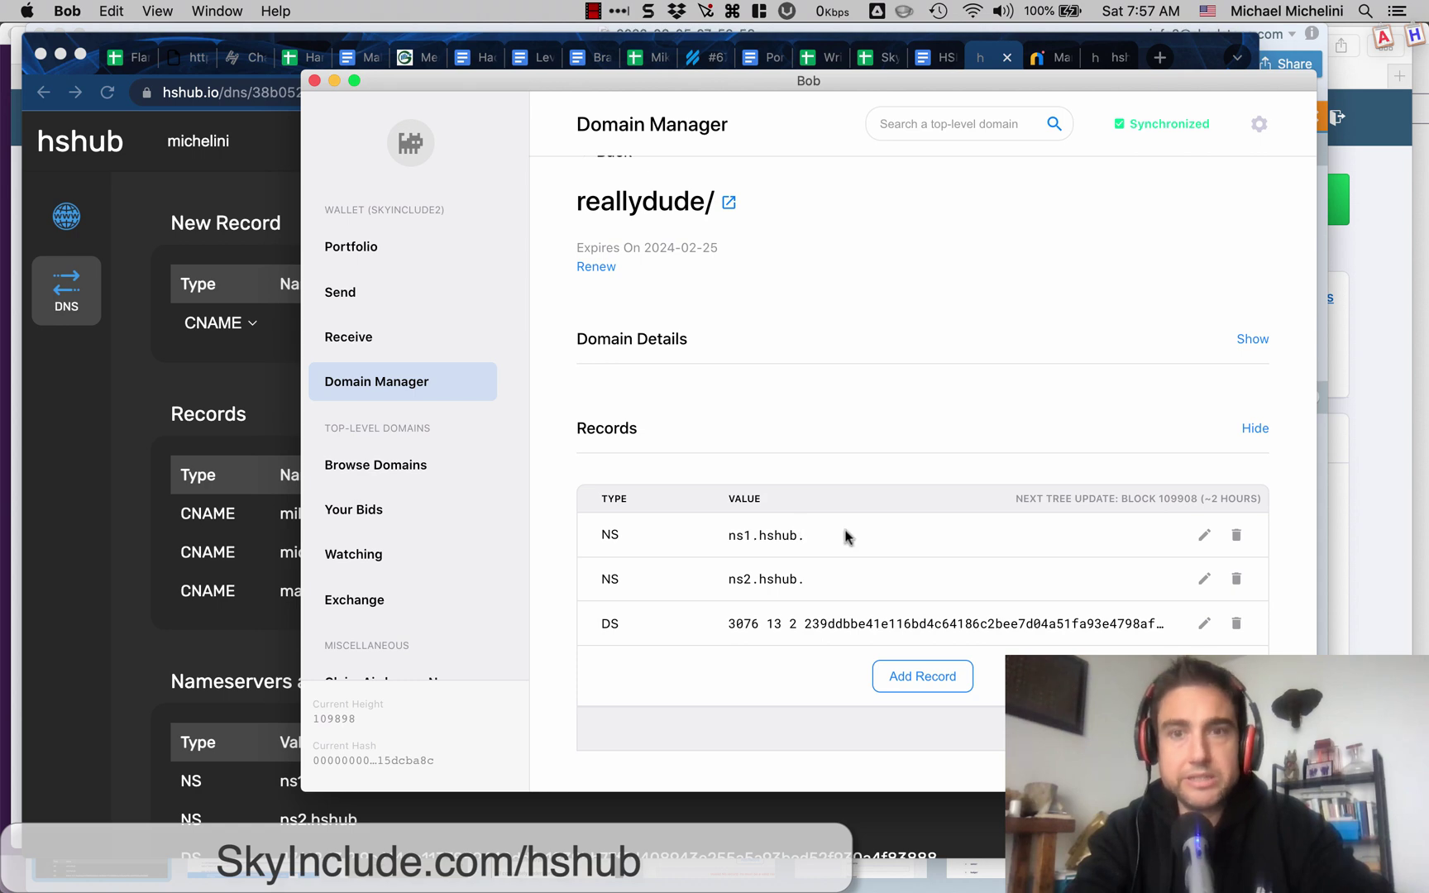
# Step: Start a new record for reallydude/ in Bob and open its record type choices
pyautogui.scroll(-2, 844, 538)
pyautogui.scroll(-2, 811, 546)
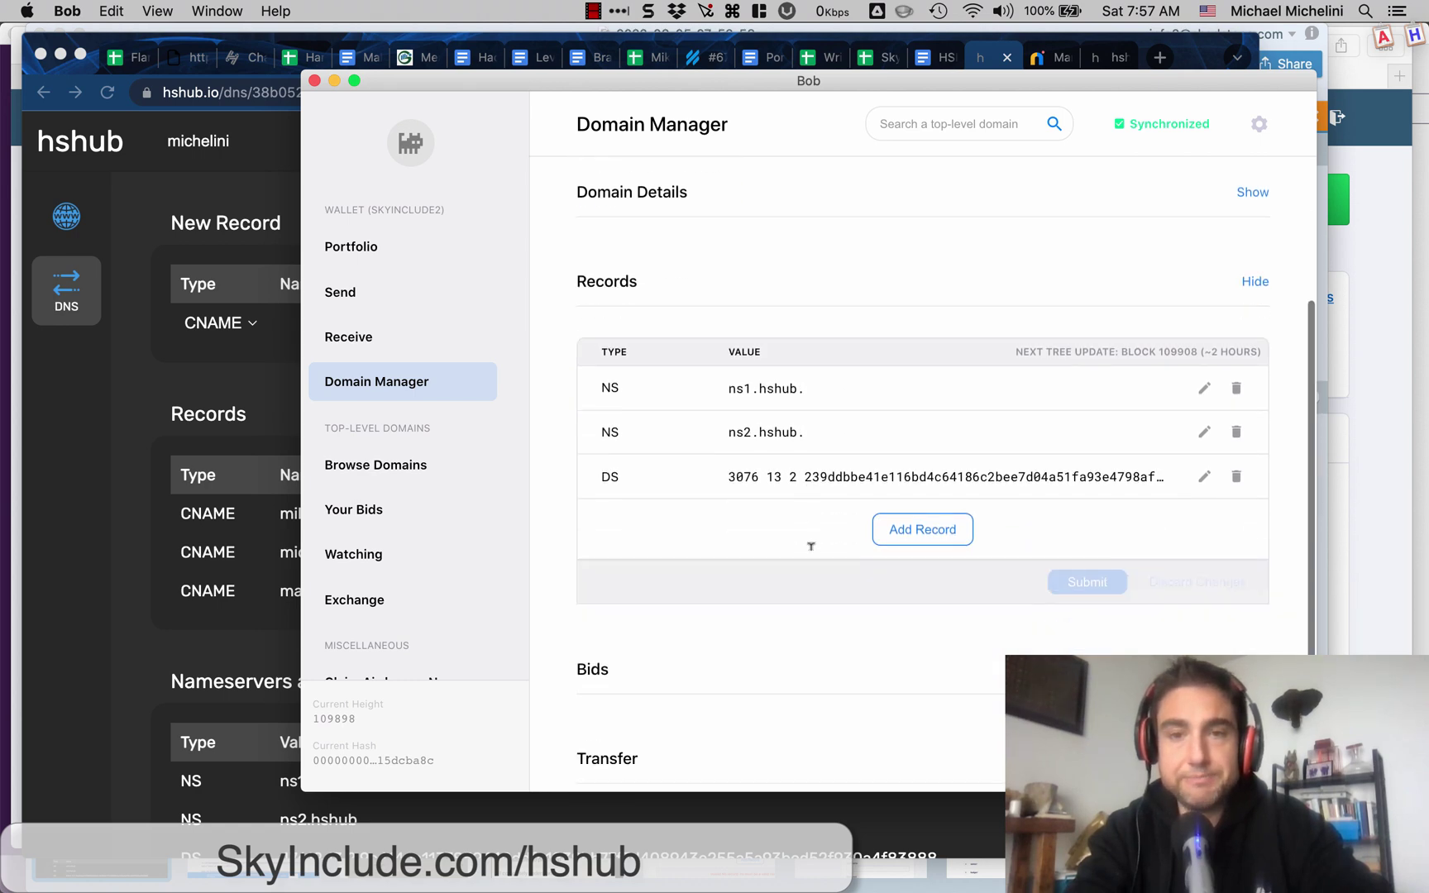
pyautogui.scroll(5, 811, 555)
pyautogui.scroll(-3, 811, 555)
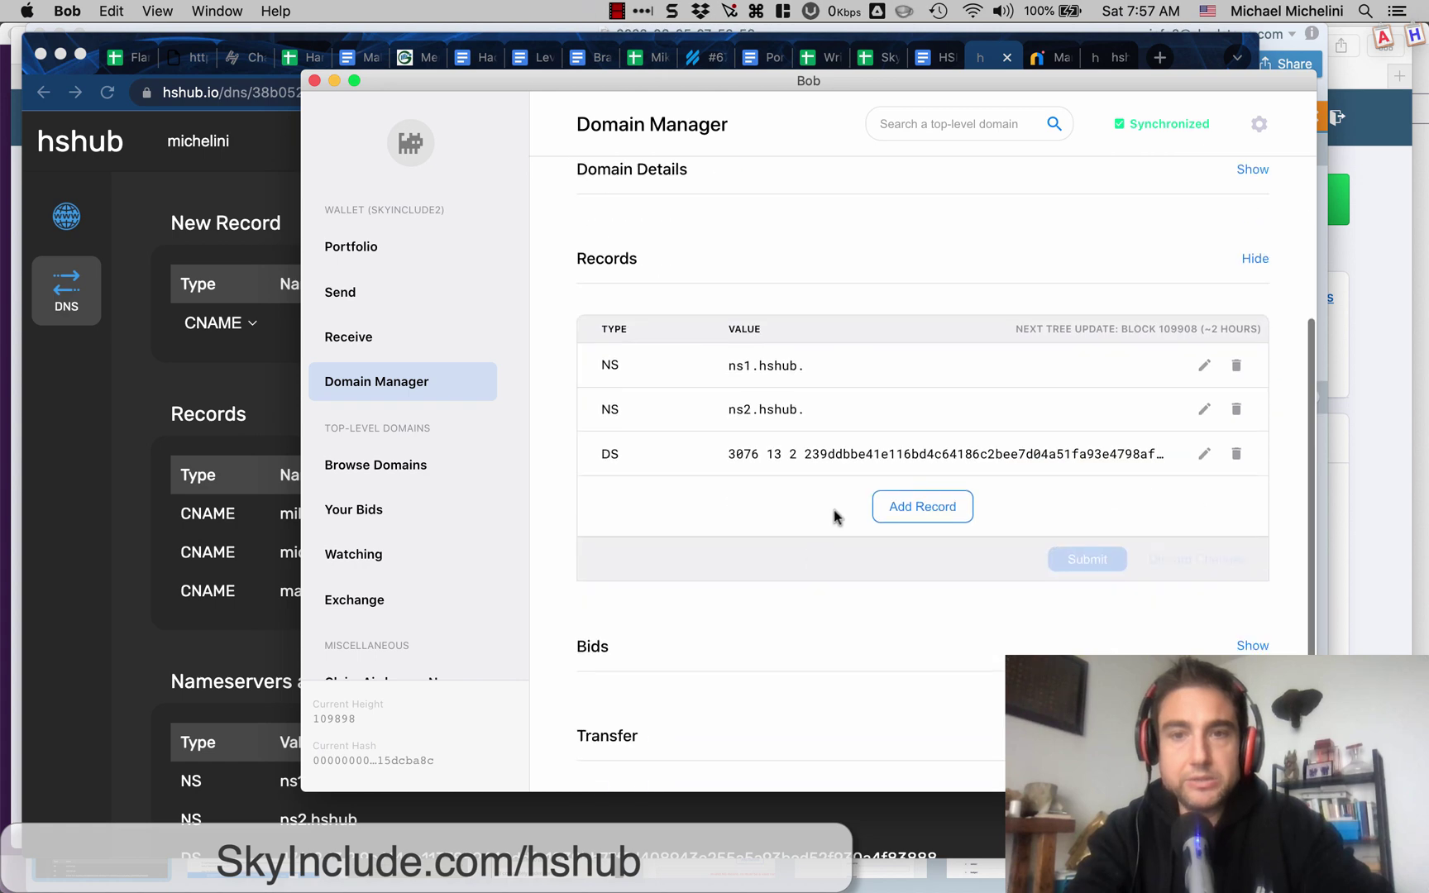
pyautogui.click(911, 519)
pyautogui.click(689, 515)
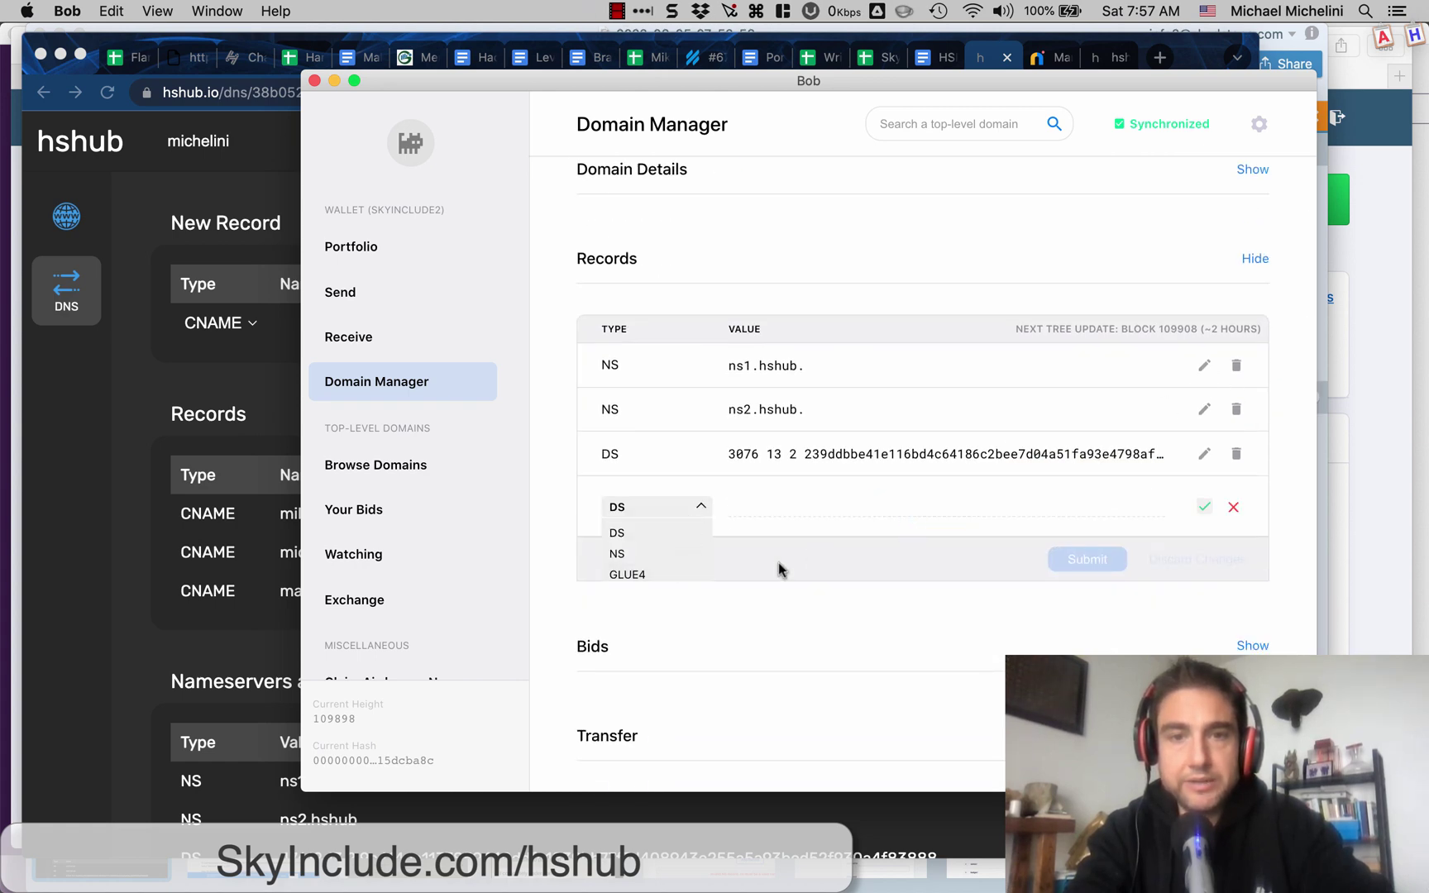
# Step: Switch to hshub in Chrome and inspect reallydude's nameserver and DS values on its DNS management page
pyautogui.press('super+Tab')
pyautogui.scroll(-3, 277, 806)
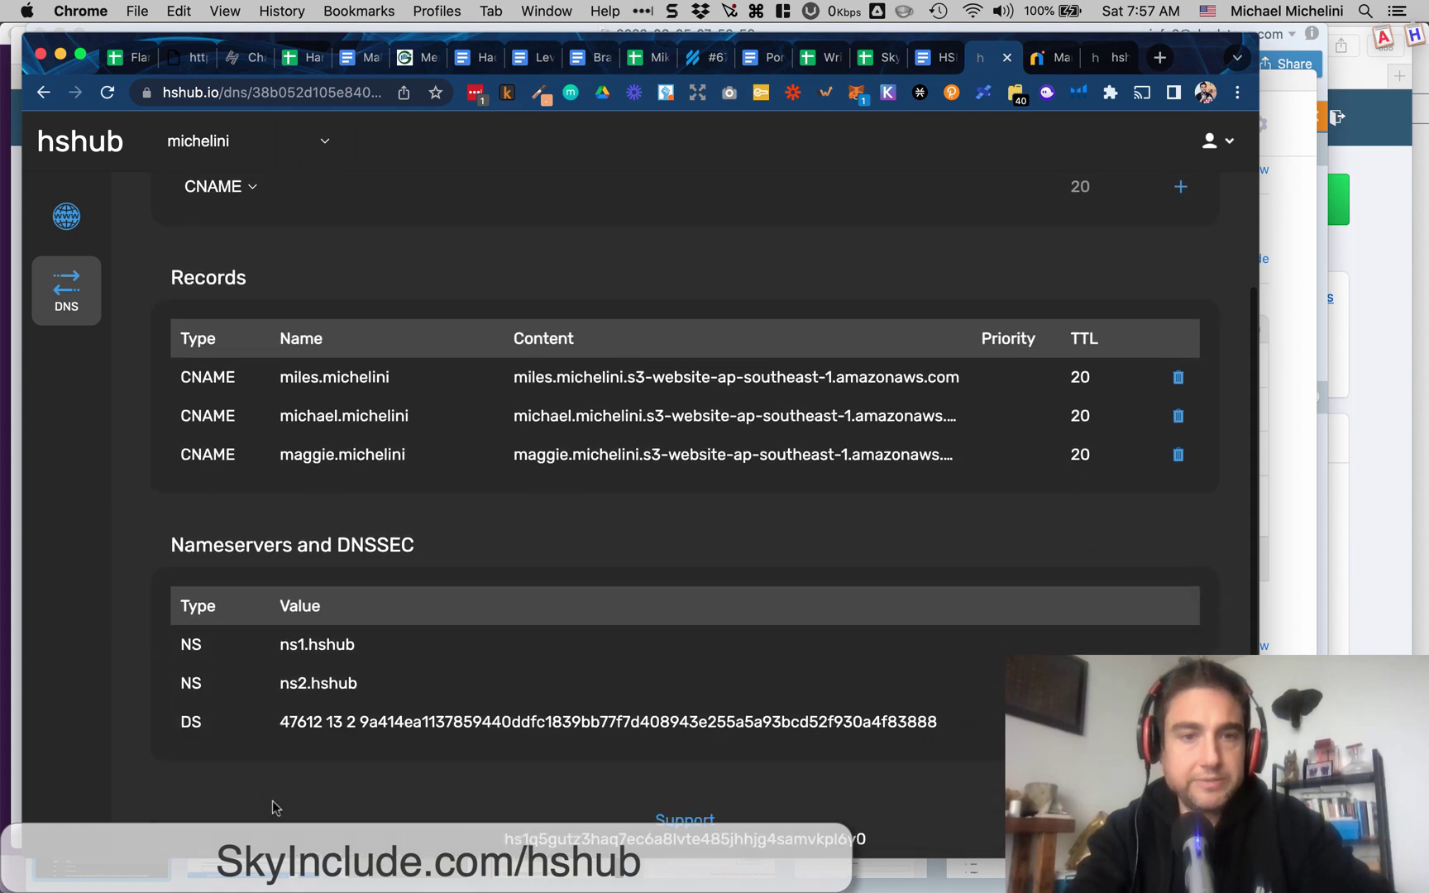
pyautogui.scroll(3, 275, 807)
pyautogui.click(1099, 58)
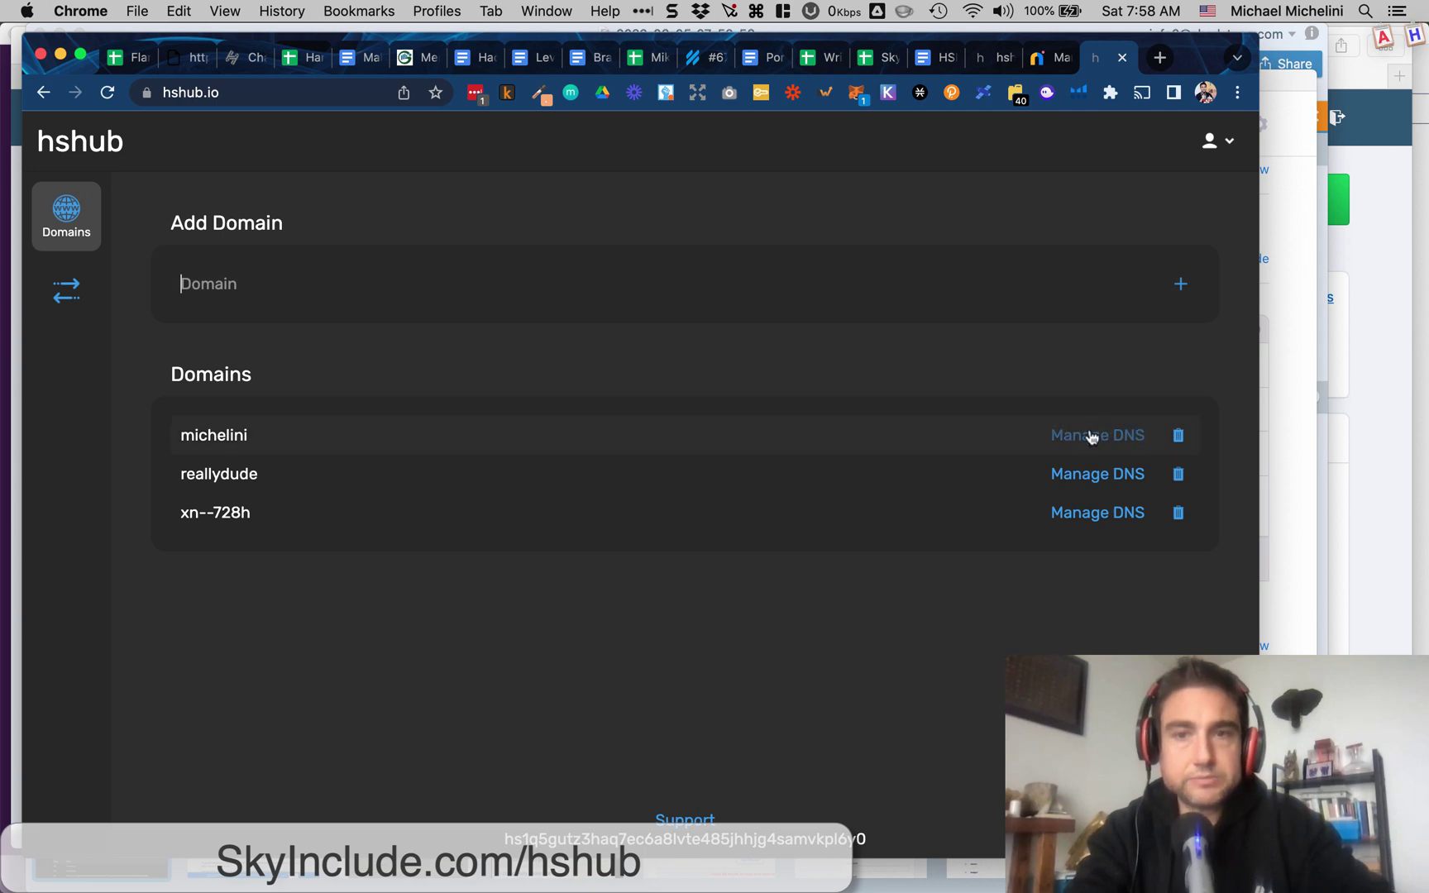
pyautogui.click(1073, 482)
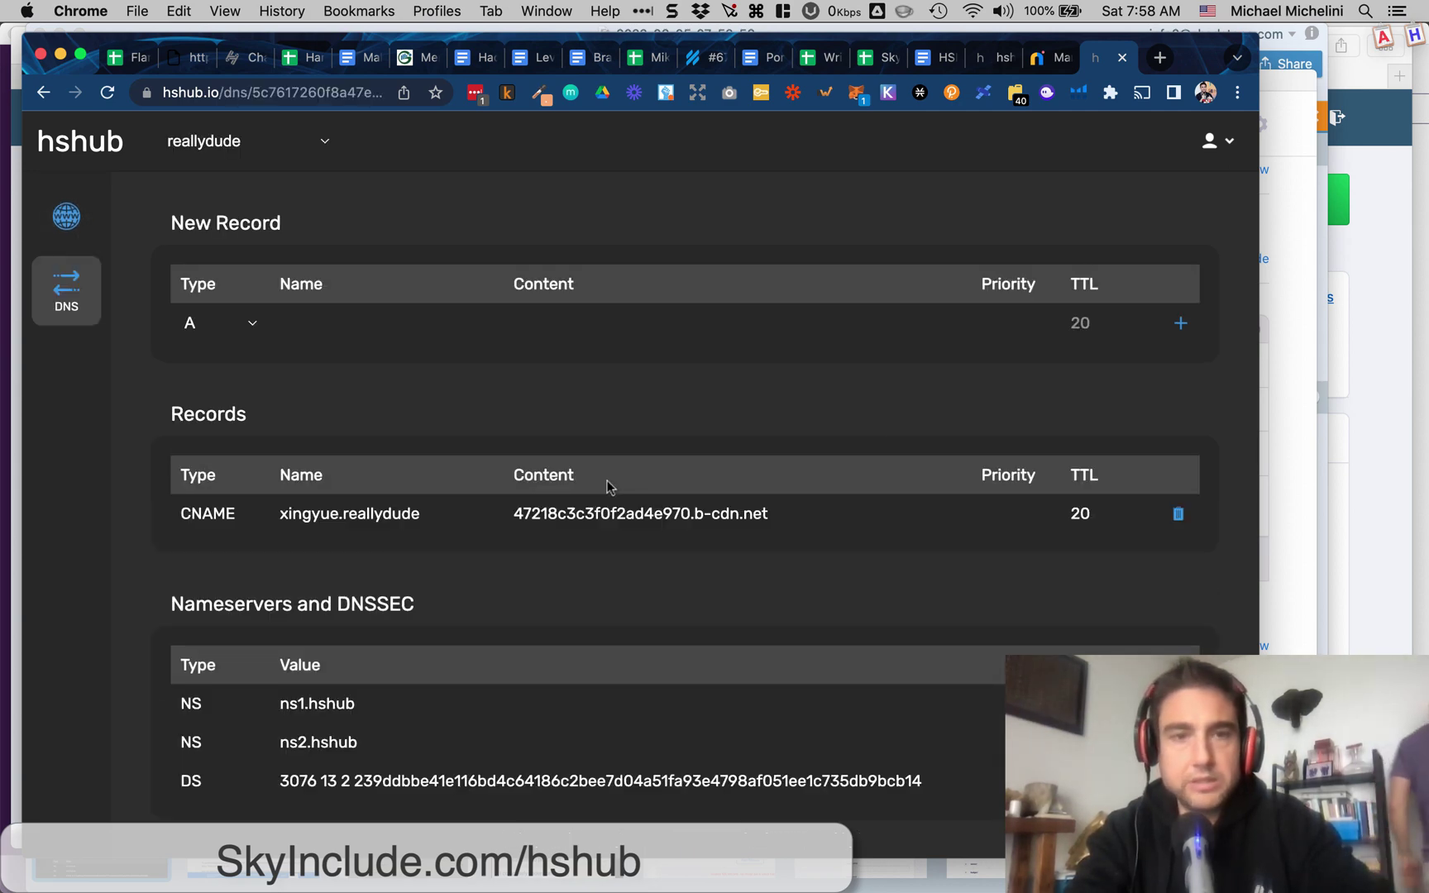
pyautogui.scroll(-2, 610, 486)
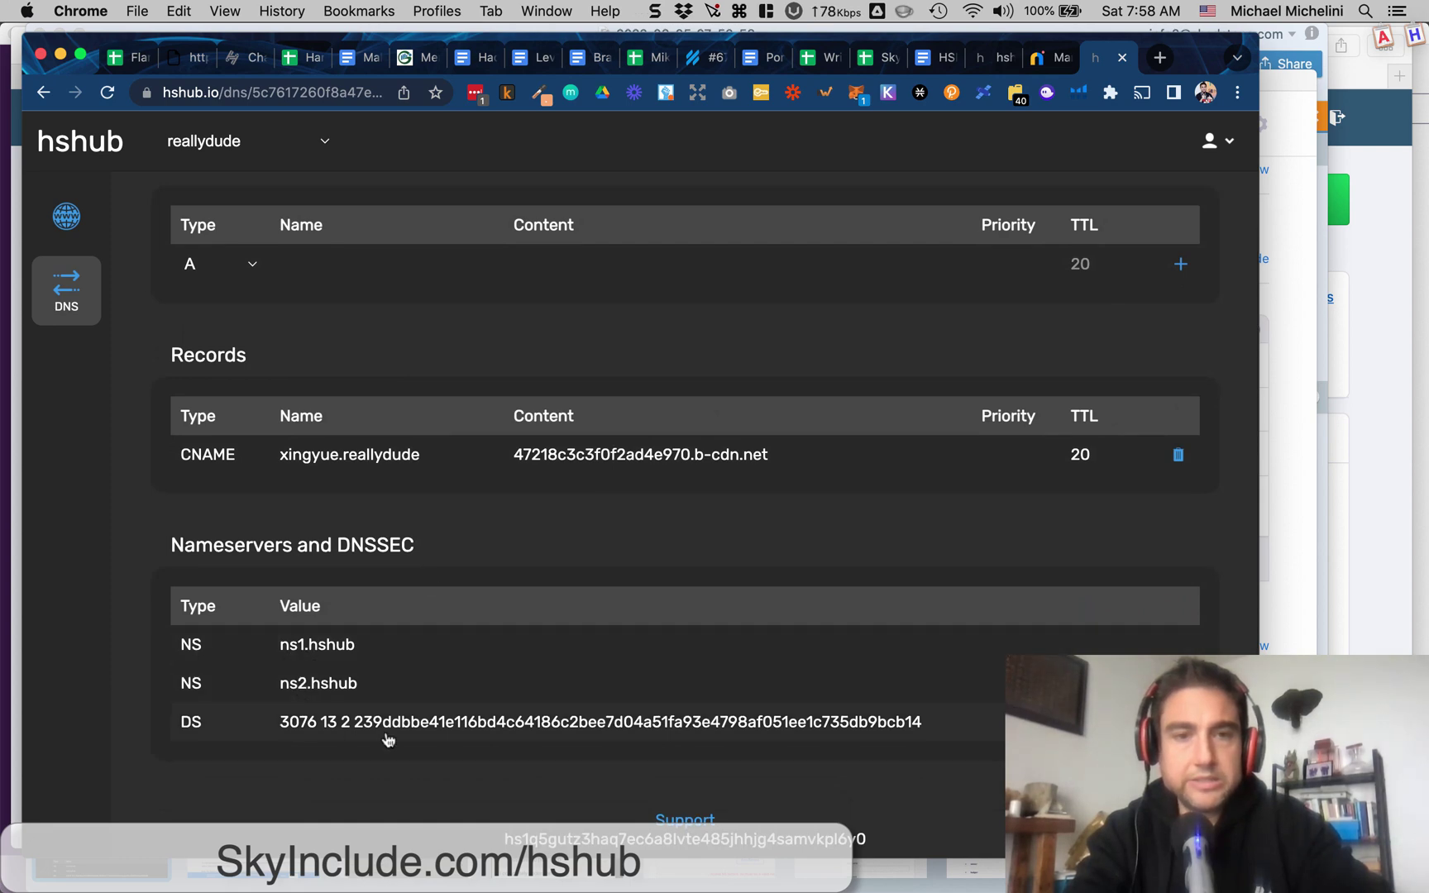
# Step: Keep DS as the new record's type in the Bob wallet, and return to reallydude's DNS page in hshub
pyautogui.press('super+Tab')
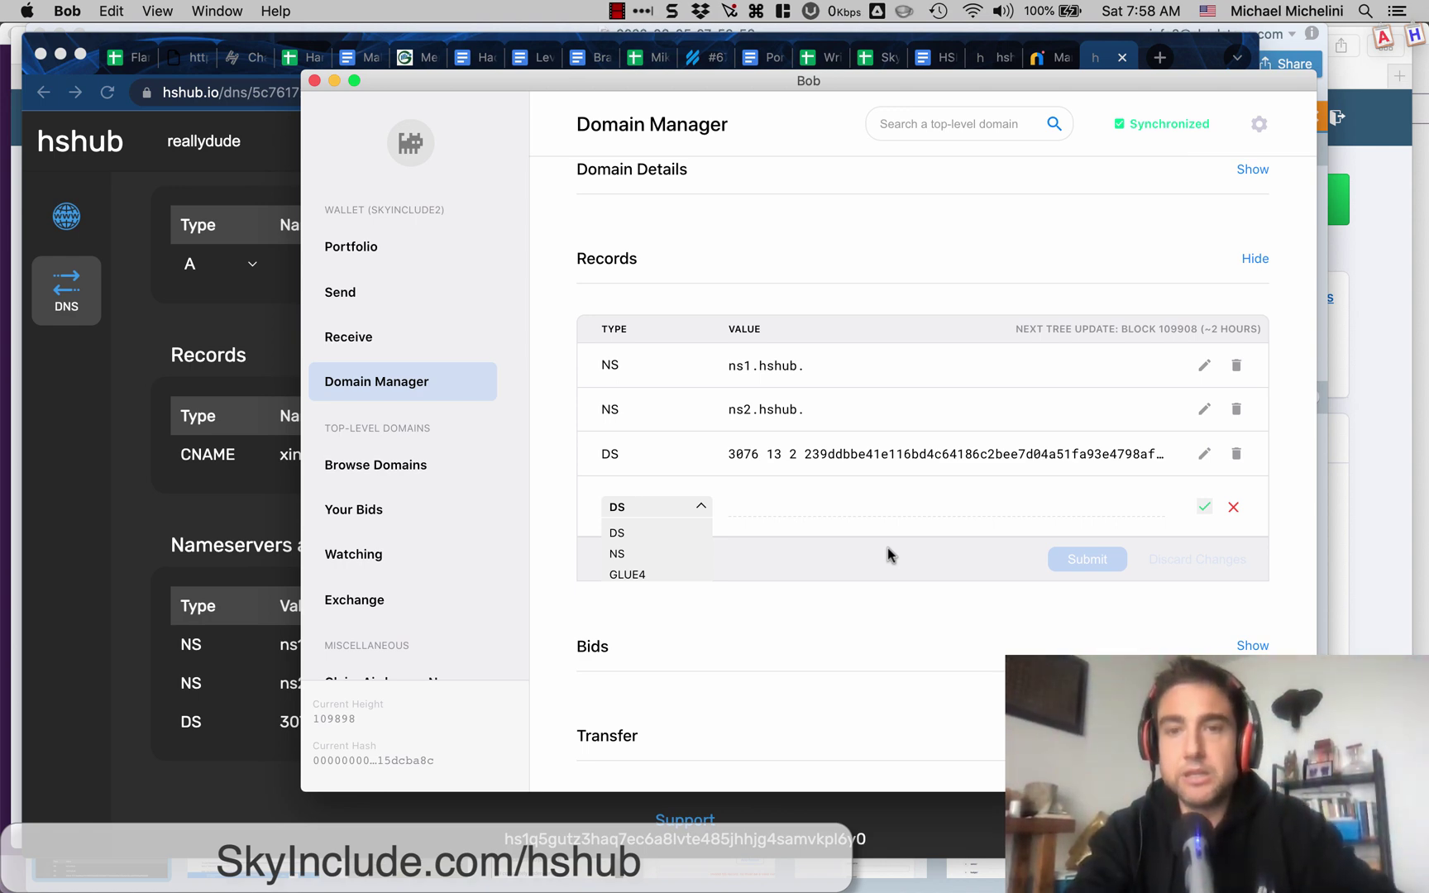
pyautogui.click(701, 507)
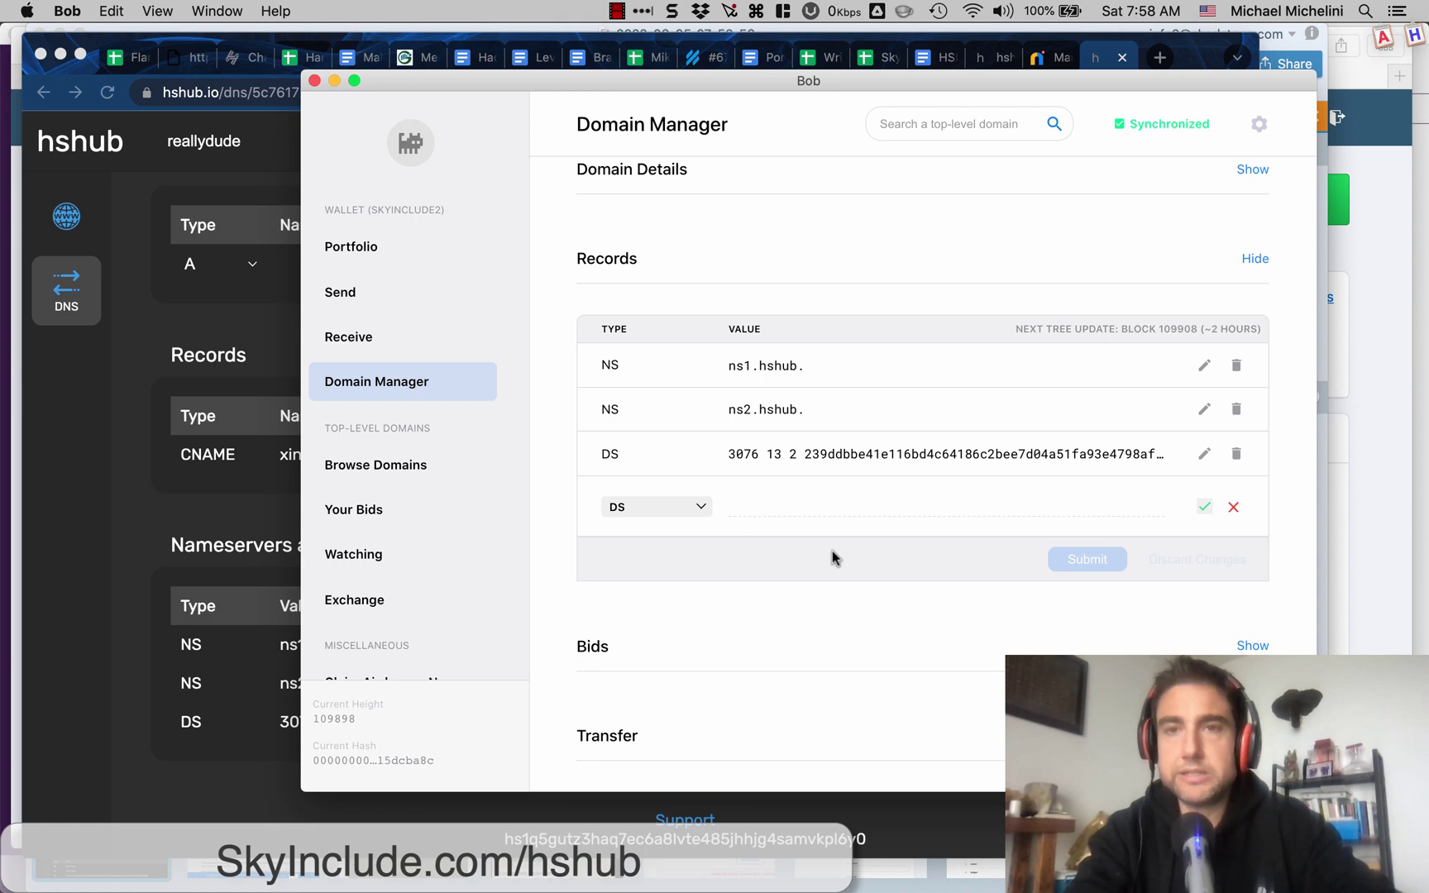
pyautogui.press('super+Tab')
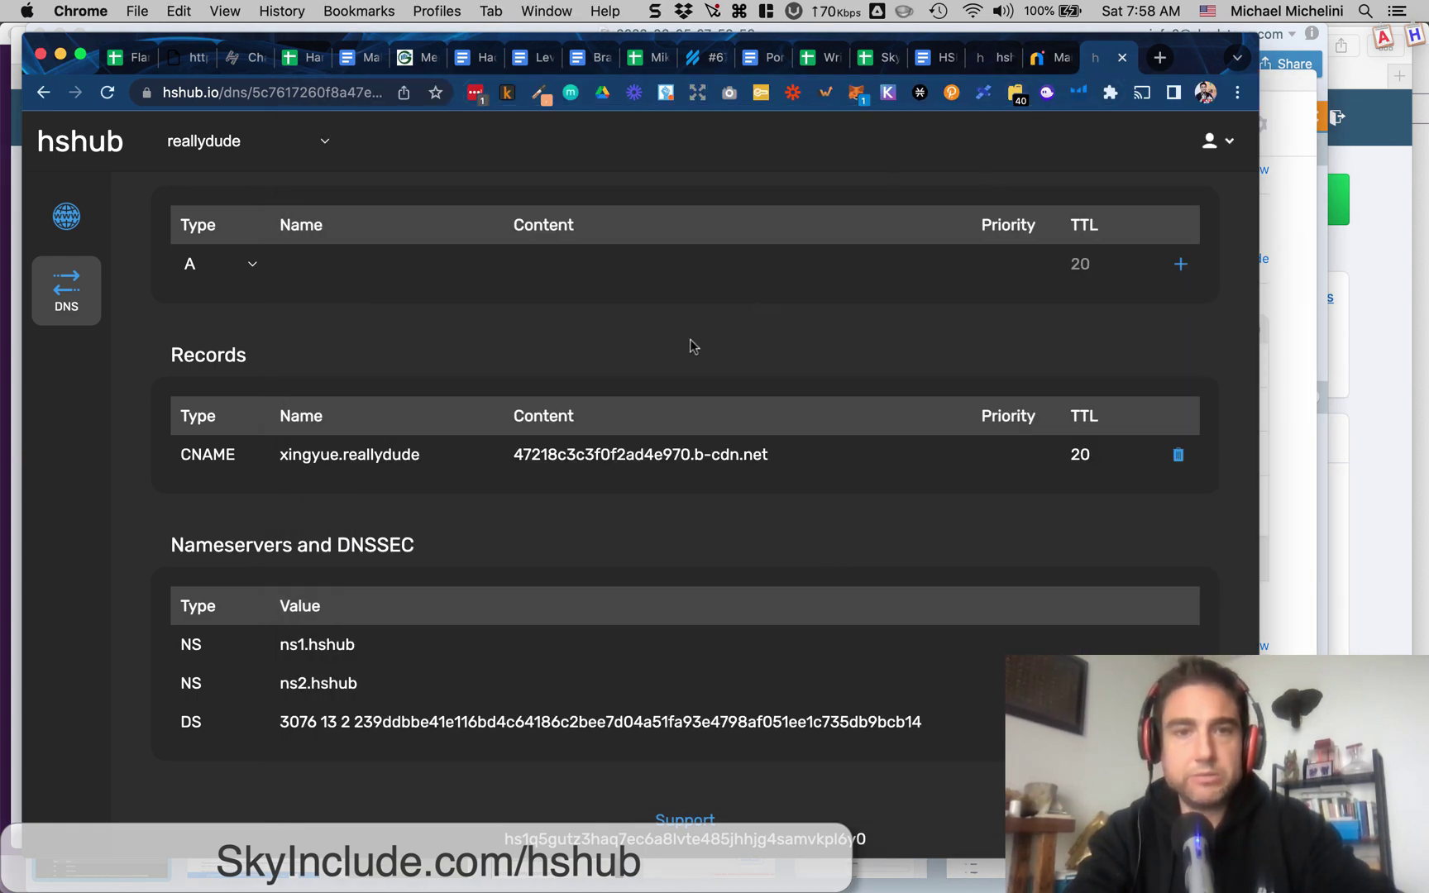
# Step: Examine the available record types and the name and content fields for a new reallydude record in hshub
pyautogui.scroll(2, 692, 343)
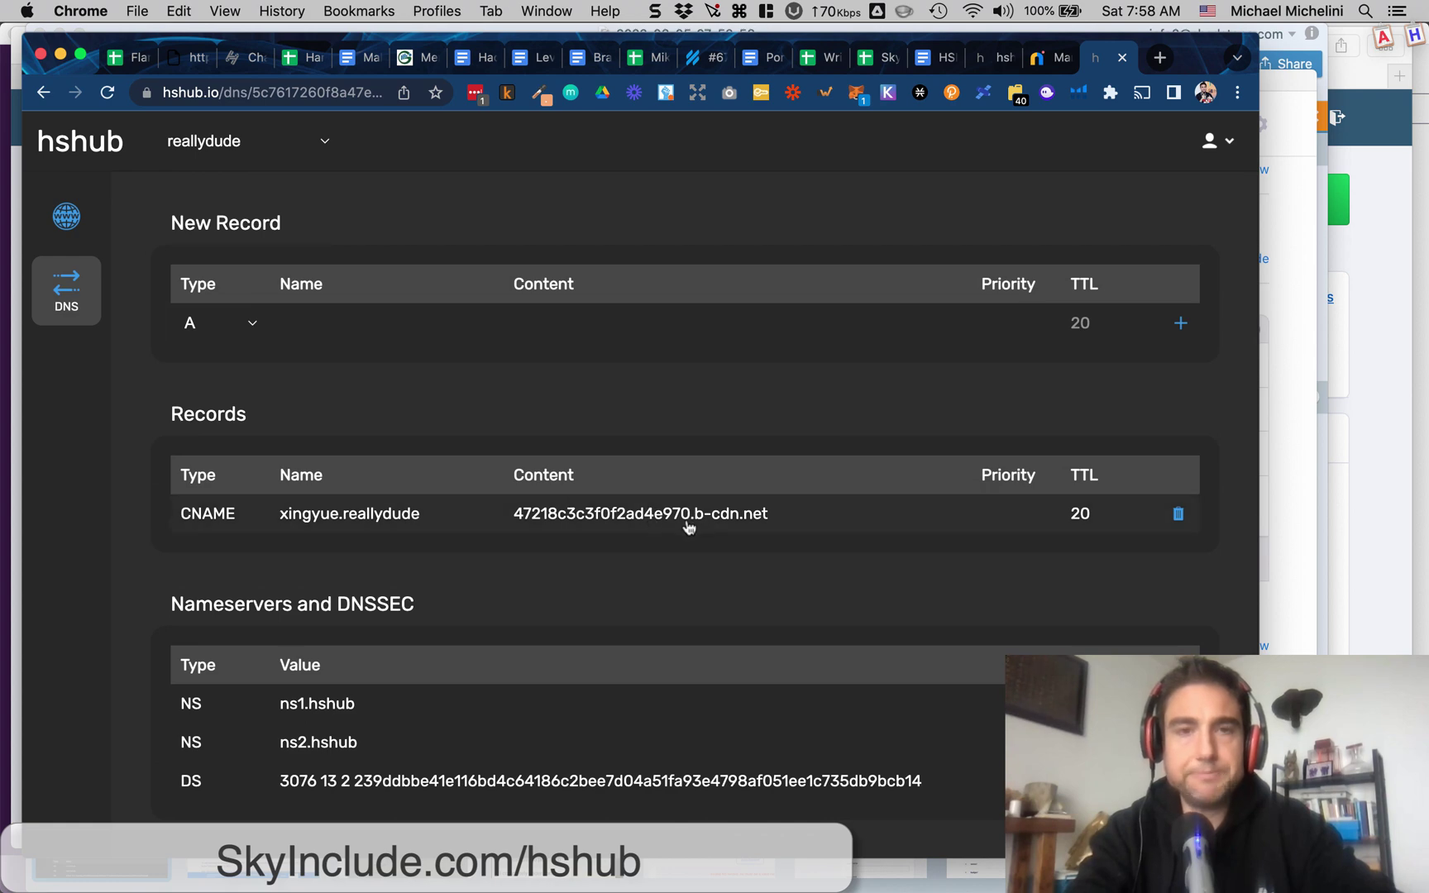
pyautogui.click(234, 330)
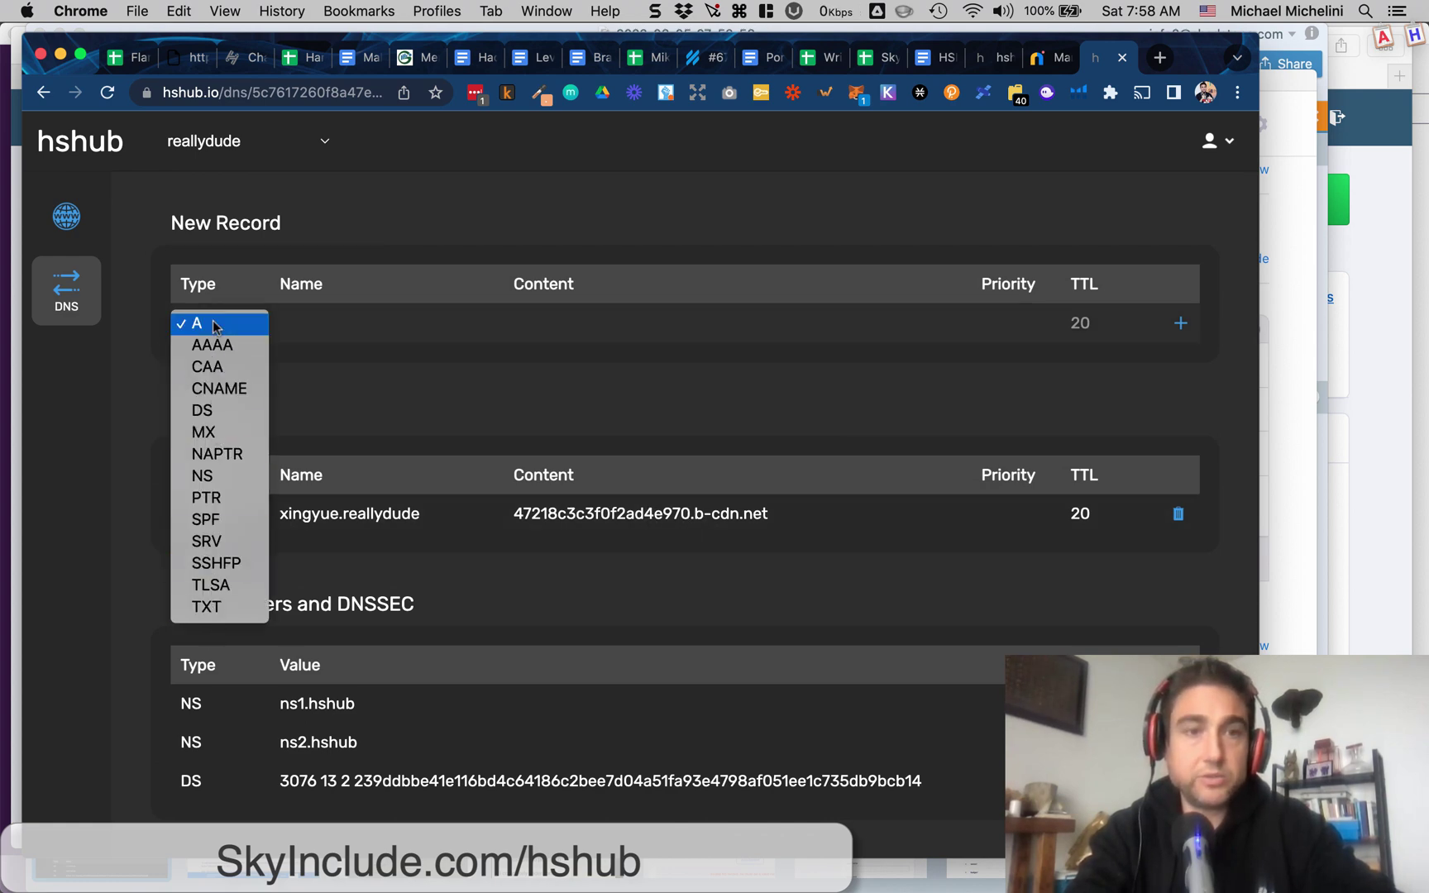
pyautogui.click(338, 308)
pyautogui.click(316, 329)
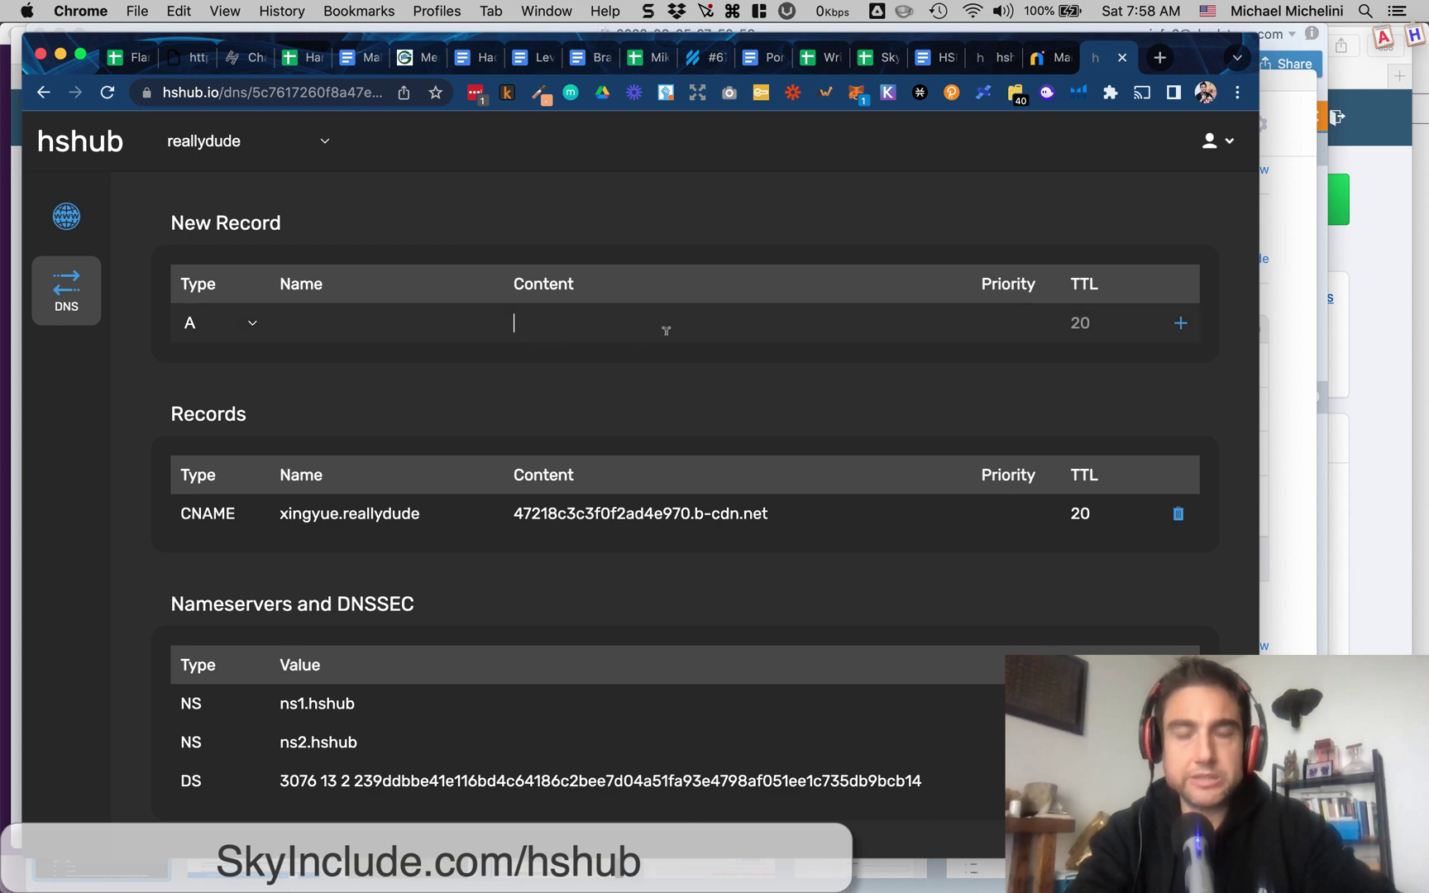
pyautogui.click(686, 315)
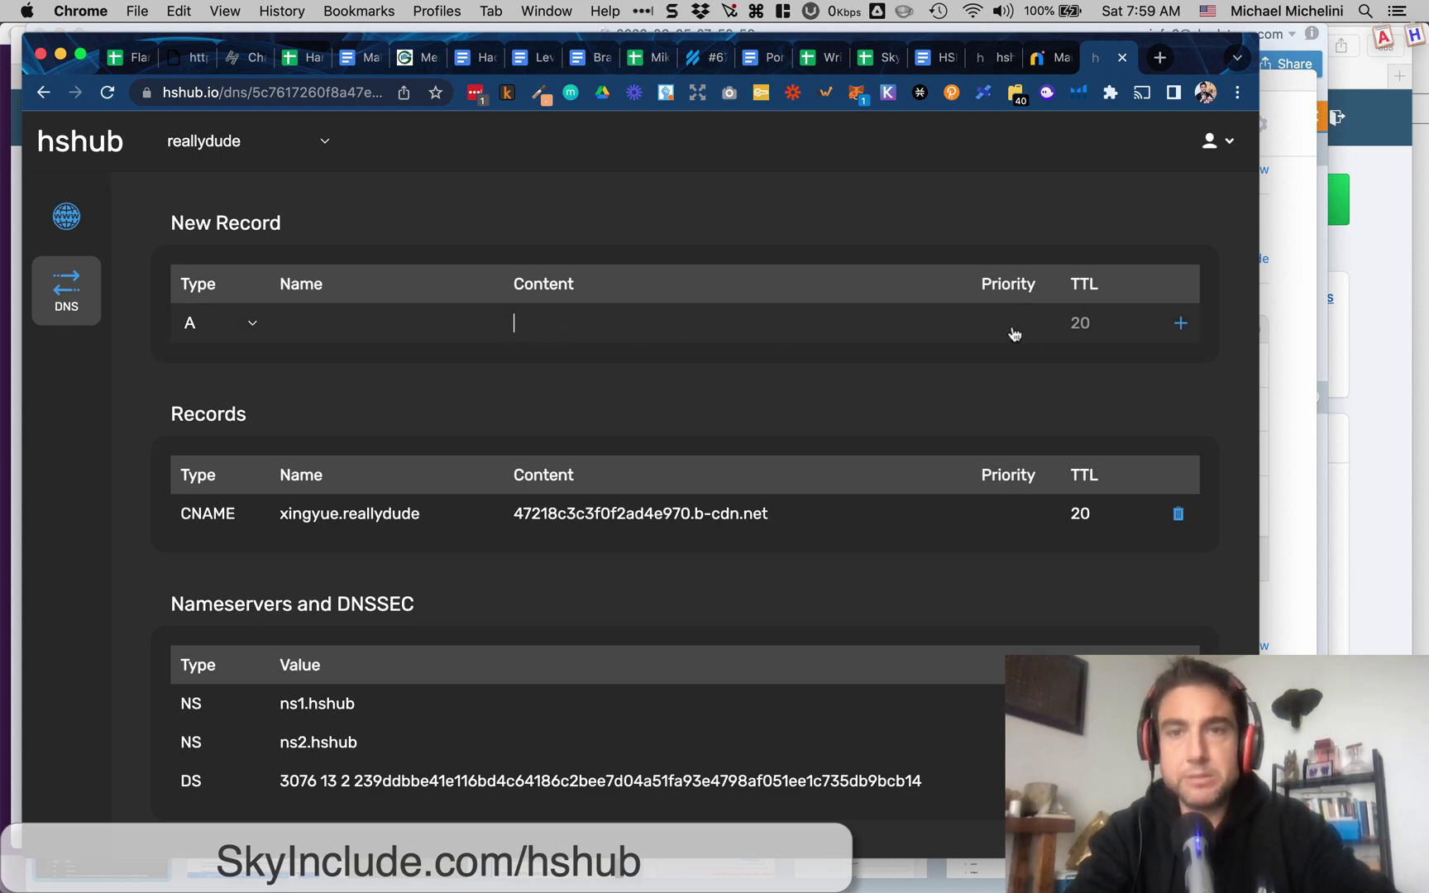
pyautogui.click(209, 332)
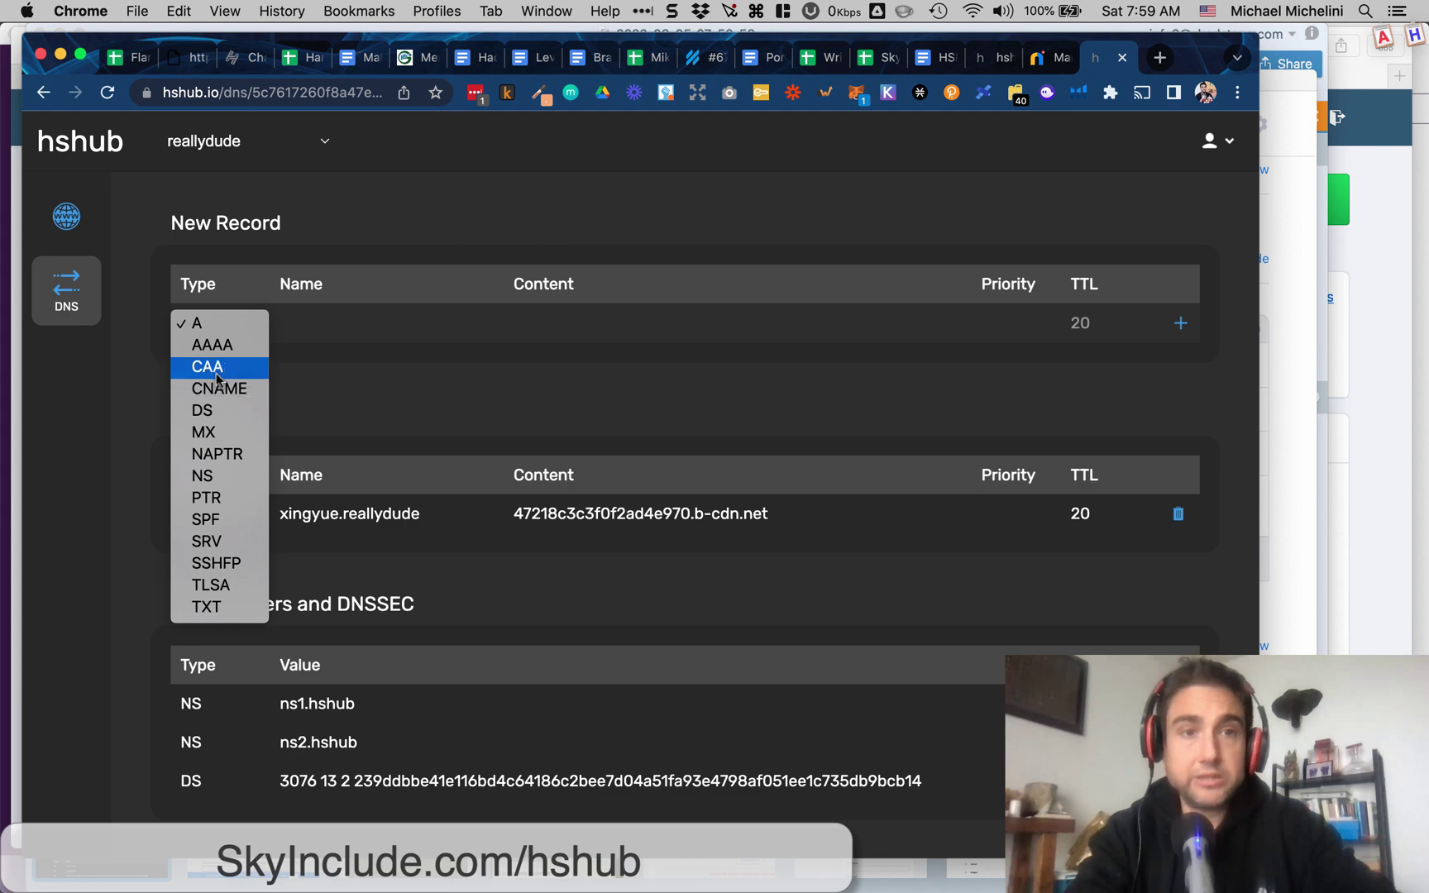
pyautogui.click(425, 415)
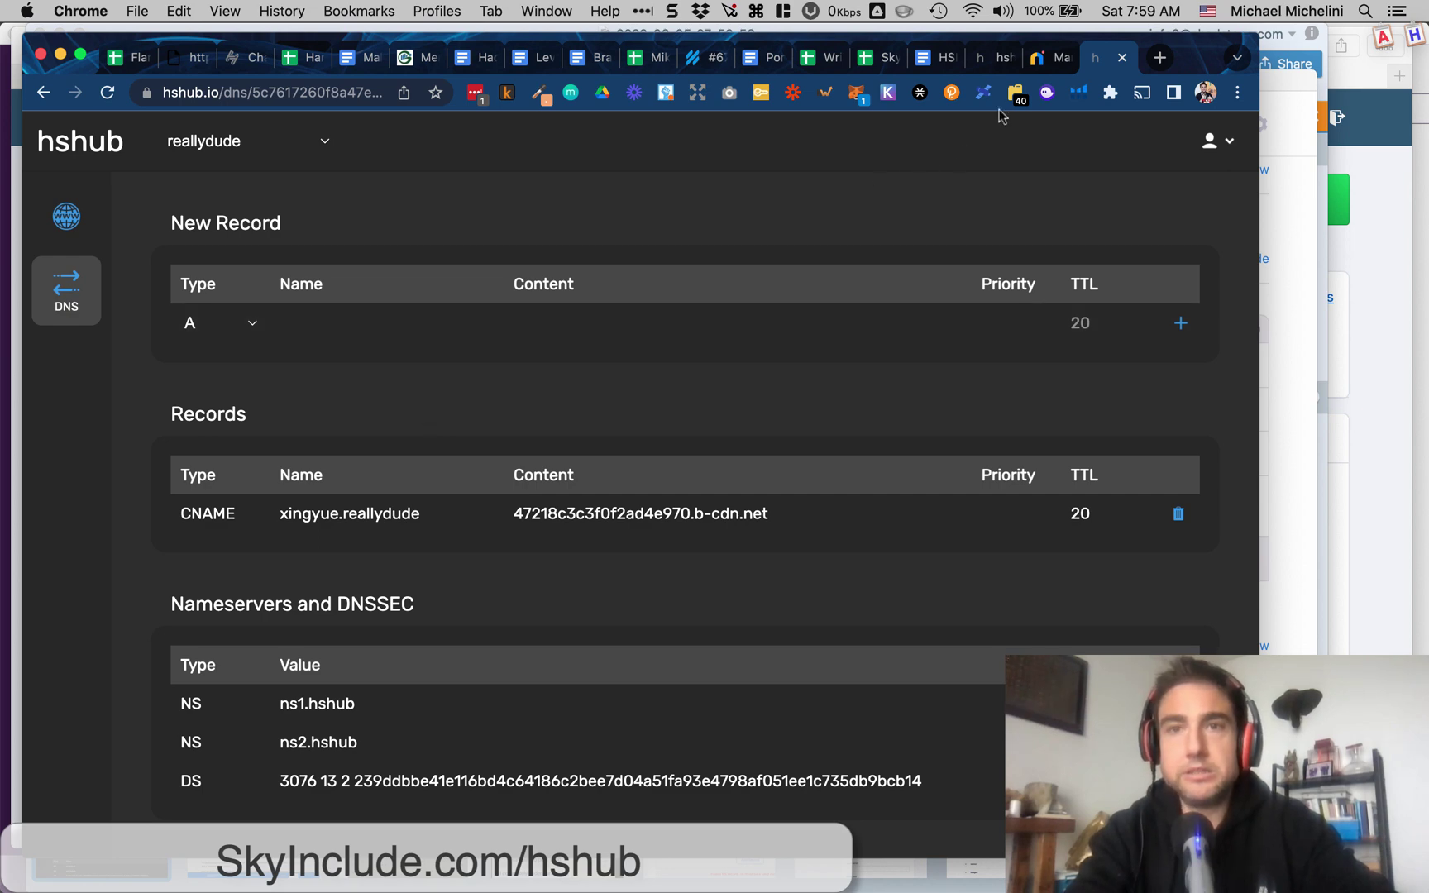
# Step: Compare the surname domain's DNS records in hshub with those on its Namebase management page
pyautogui.click(980, 59)
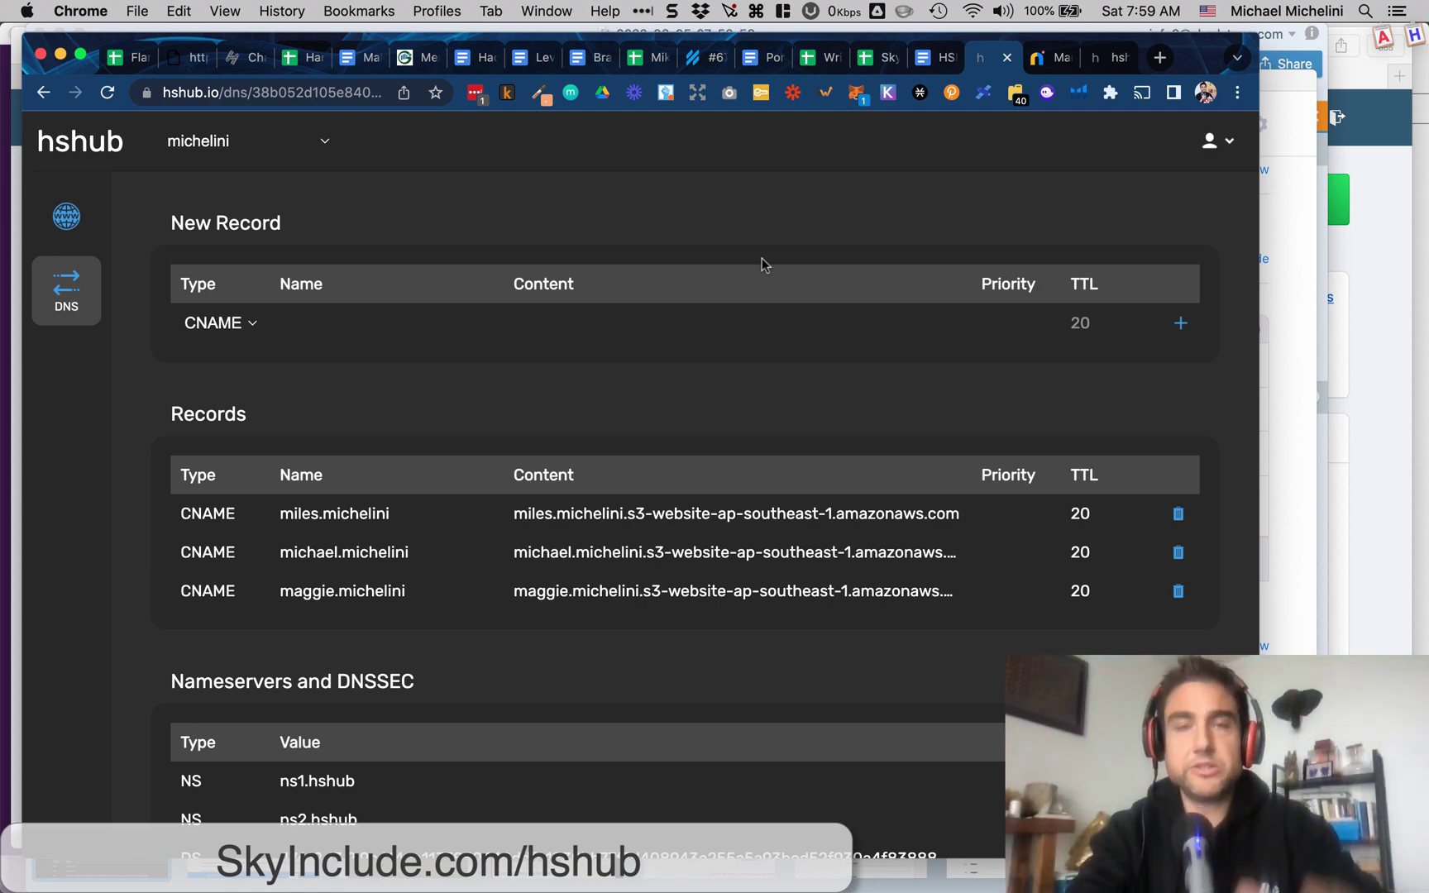
pyautogui.click(1047, 57)
pyautogui.click(233, 521)
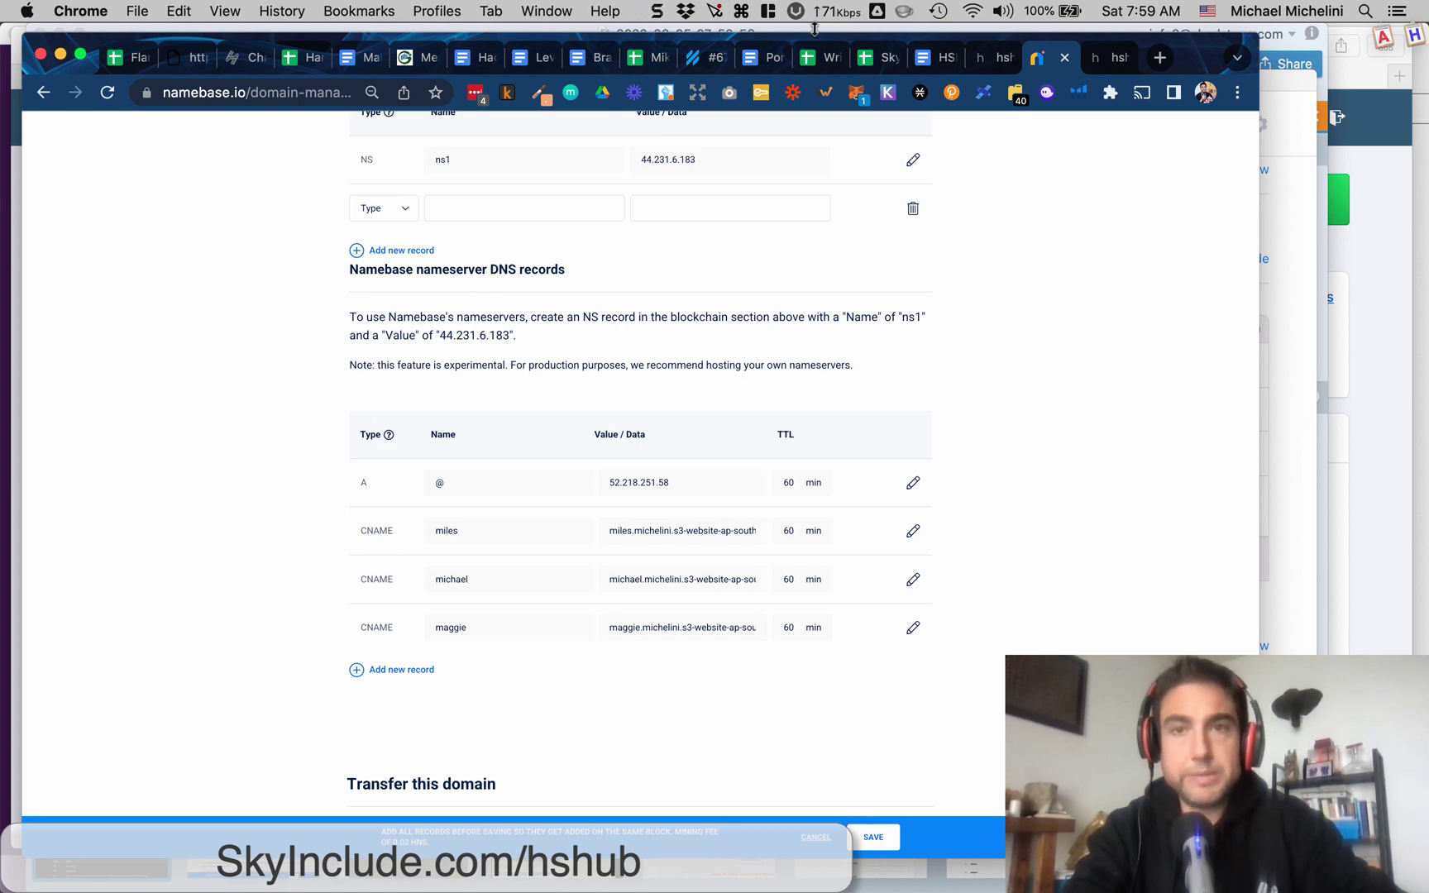
# Step: Copy the nameserver value ns1.hshub from the surname domain's Nameservers and DNSSEC section in hshub
pyautogui.click(979, 60)
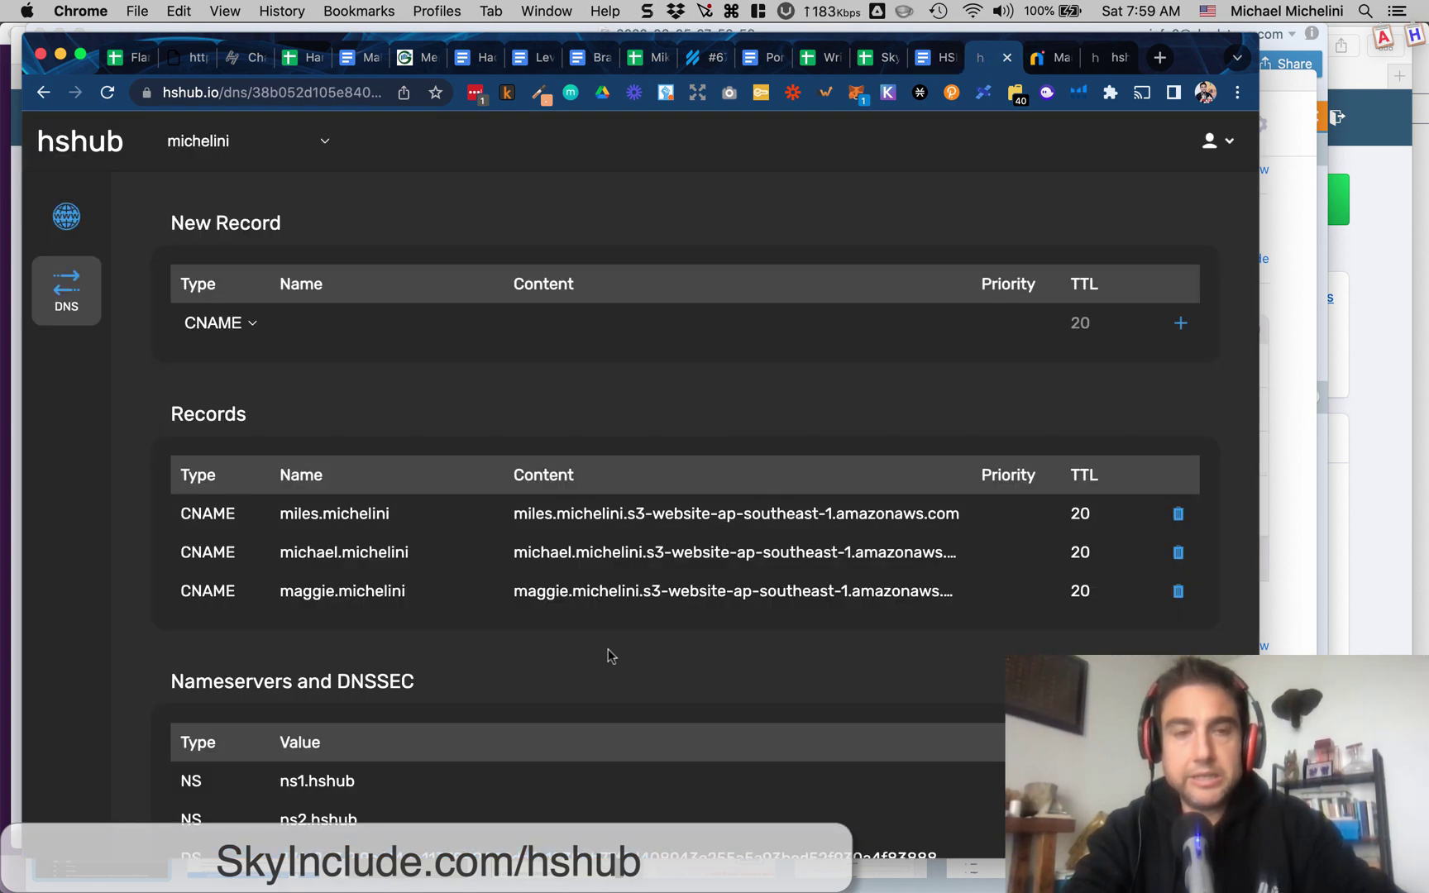
pyautogui.scroll(-2, 607, 648)
pyautogui.moveTo(357, 654); pyautogui.dragTo(275, 653)
pyautogui.press('super+c')
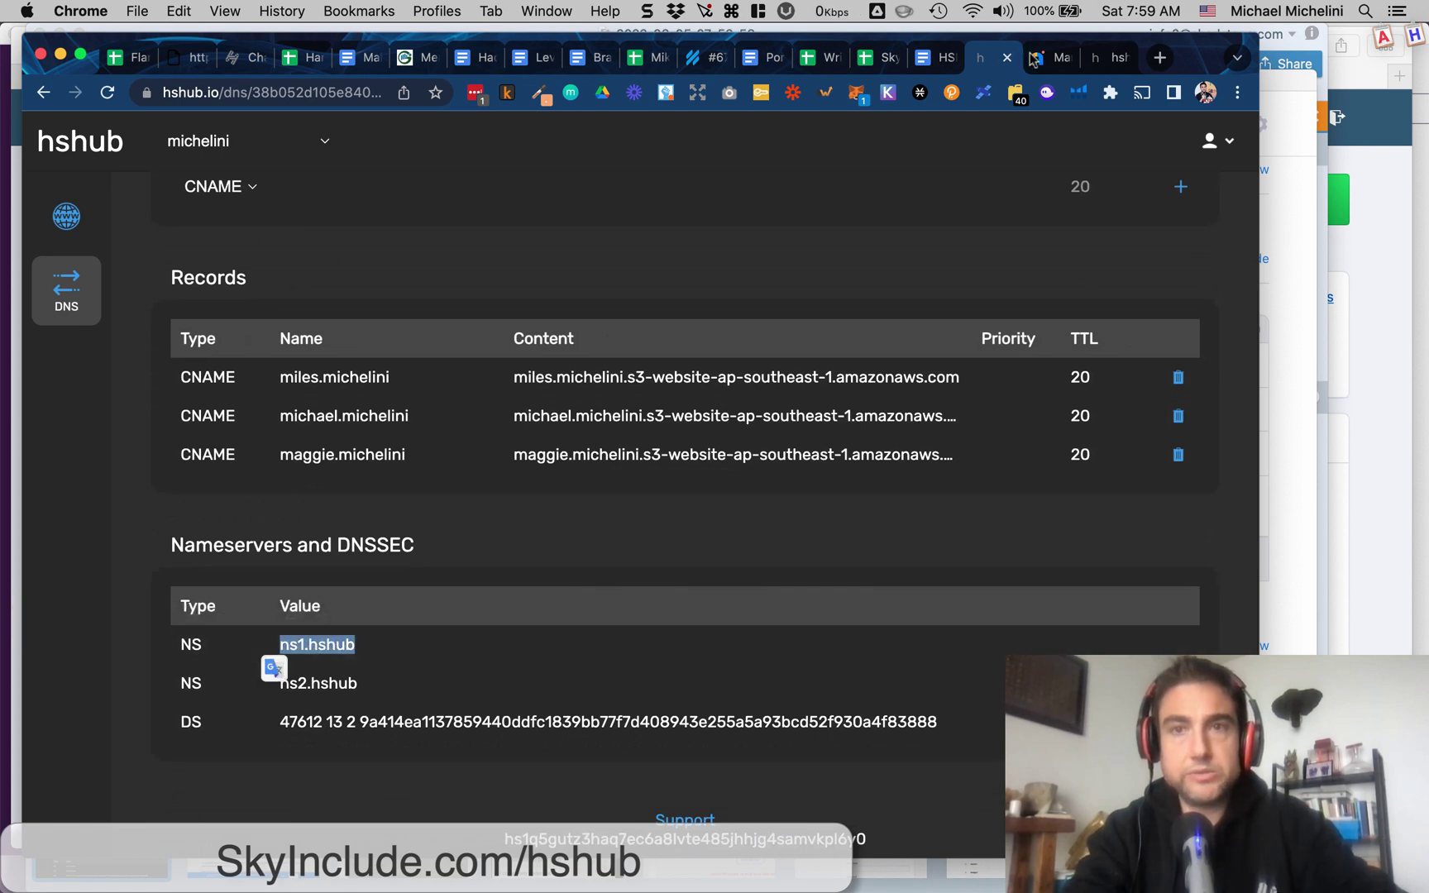
# Step: Delete the existing ns1 NS record pointing to 44.231.6.183 from the surname domain's Blockchain DNS records in Namebase
pyautogui.click(1036, 58)
pyautogui.scroll(5, 734, 332)
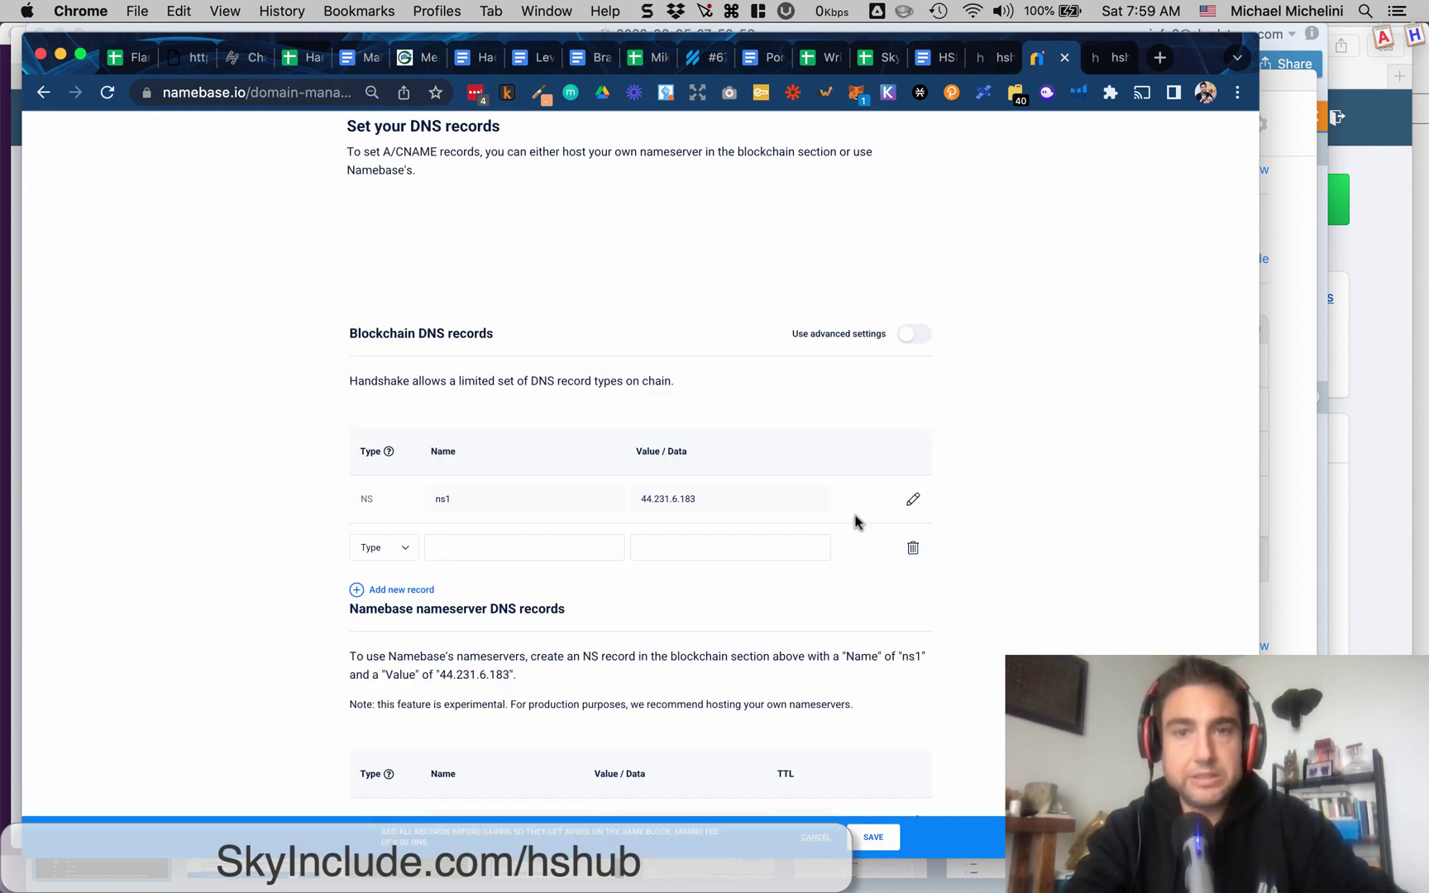
pyautogui.click(913, 500)
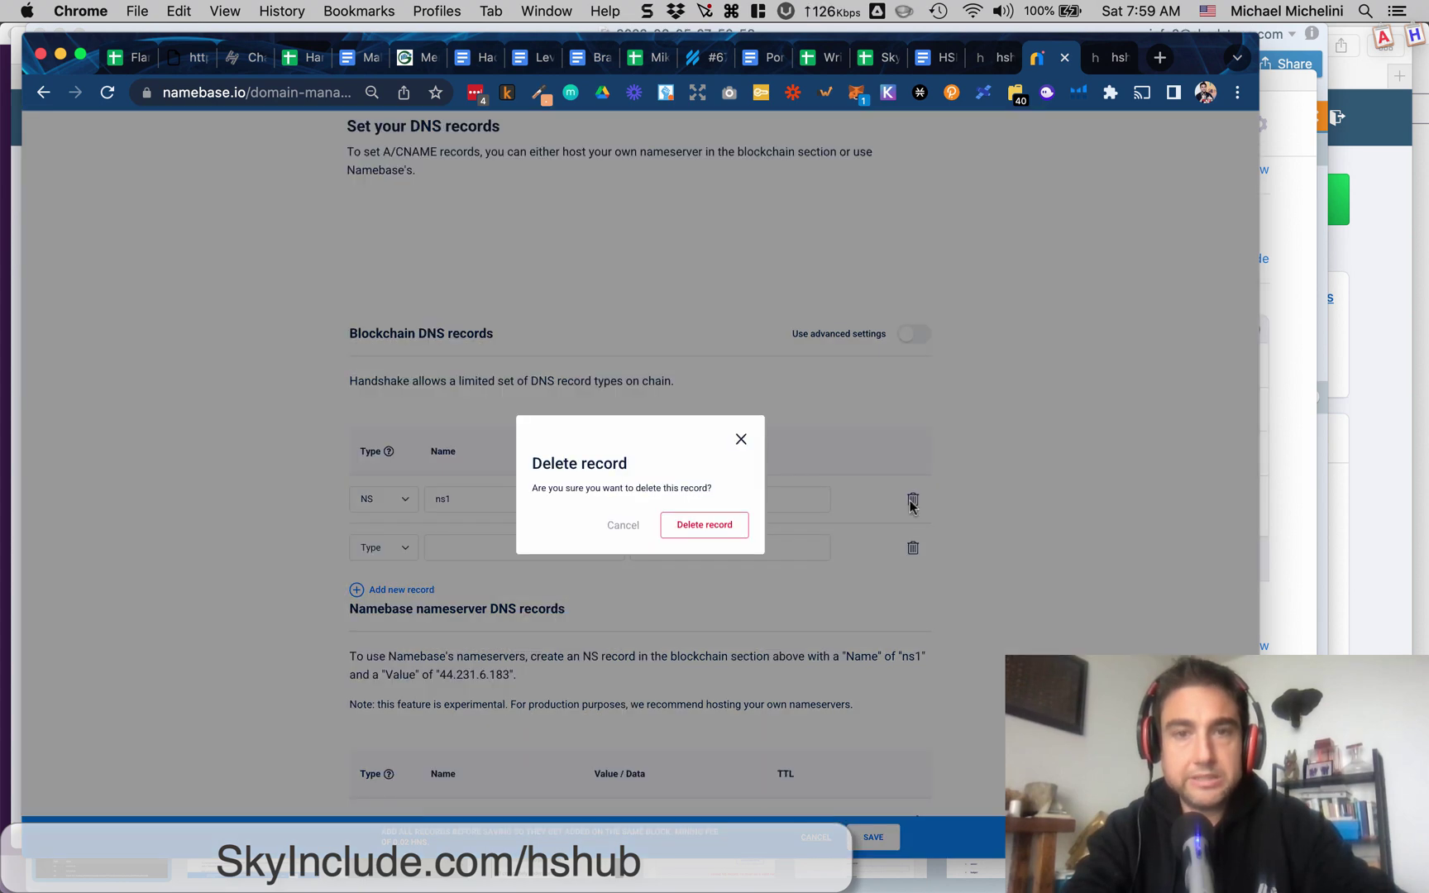
pyautogui.click(704, 524)
# Step: Fill in the empty blockchain record as type NS with the name ns1 and the value ns1.hshub
pyautogui.click(383, 499)
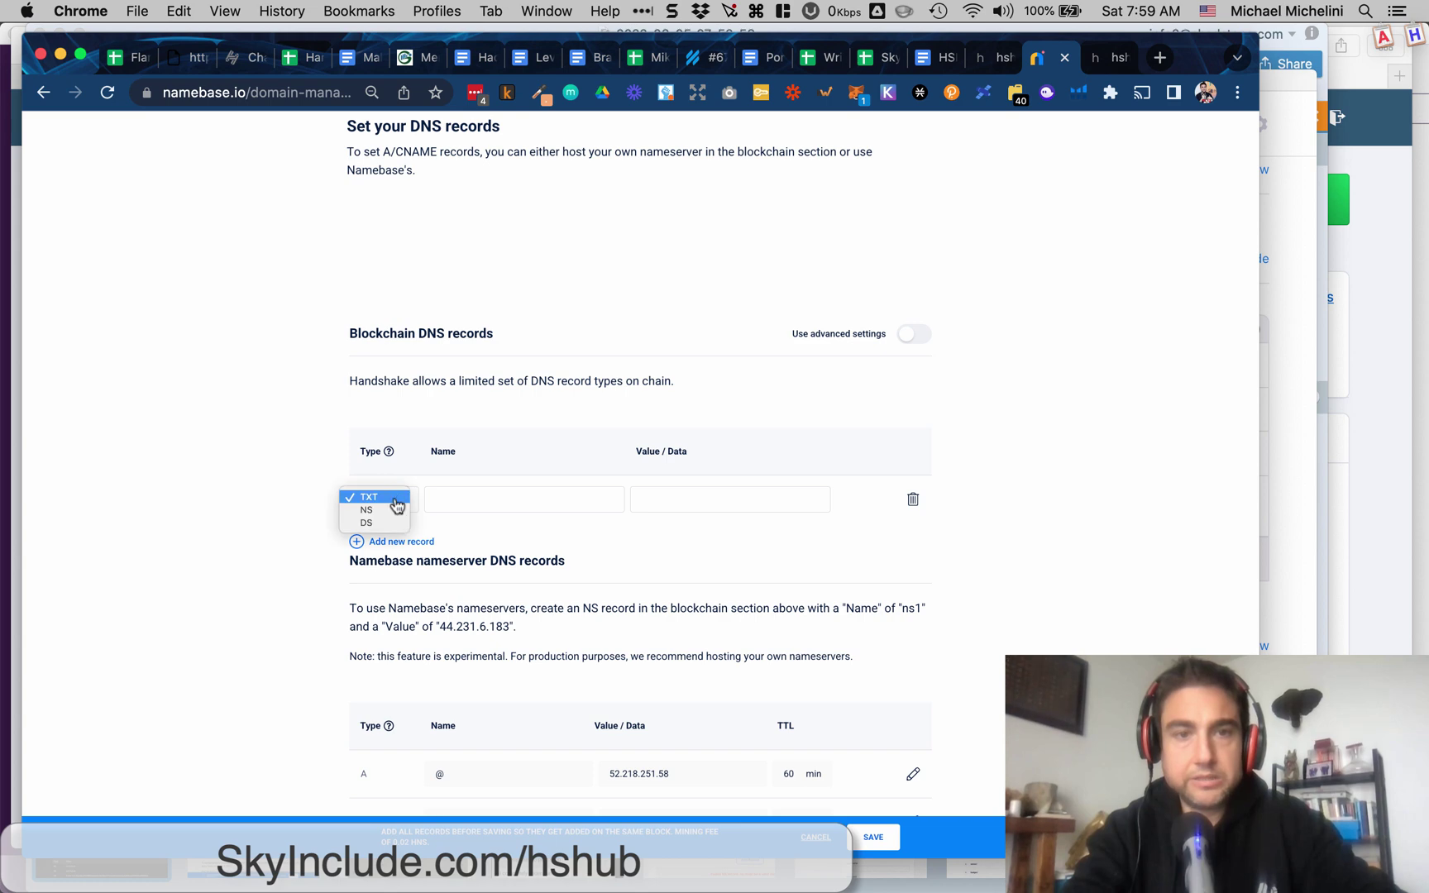
pyautogui.click(440, 503)
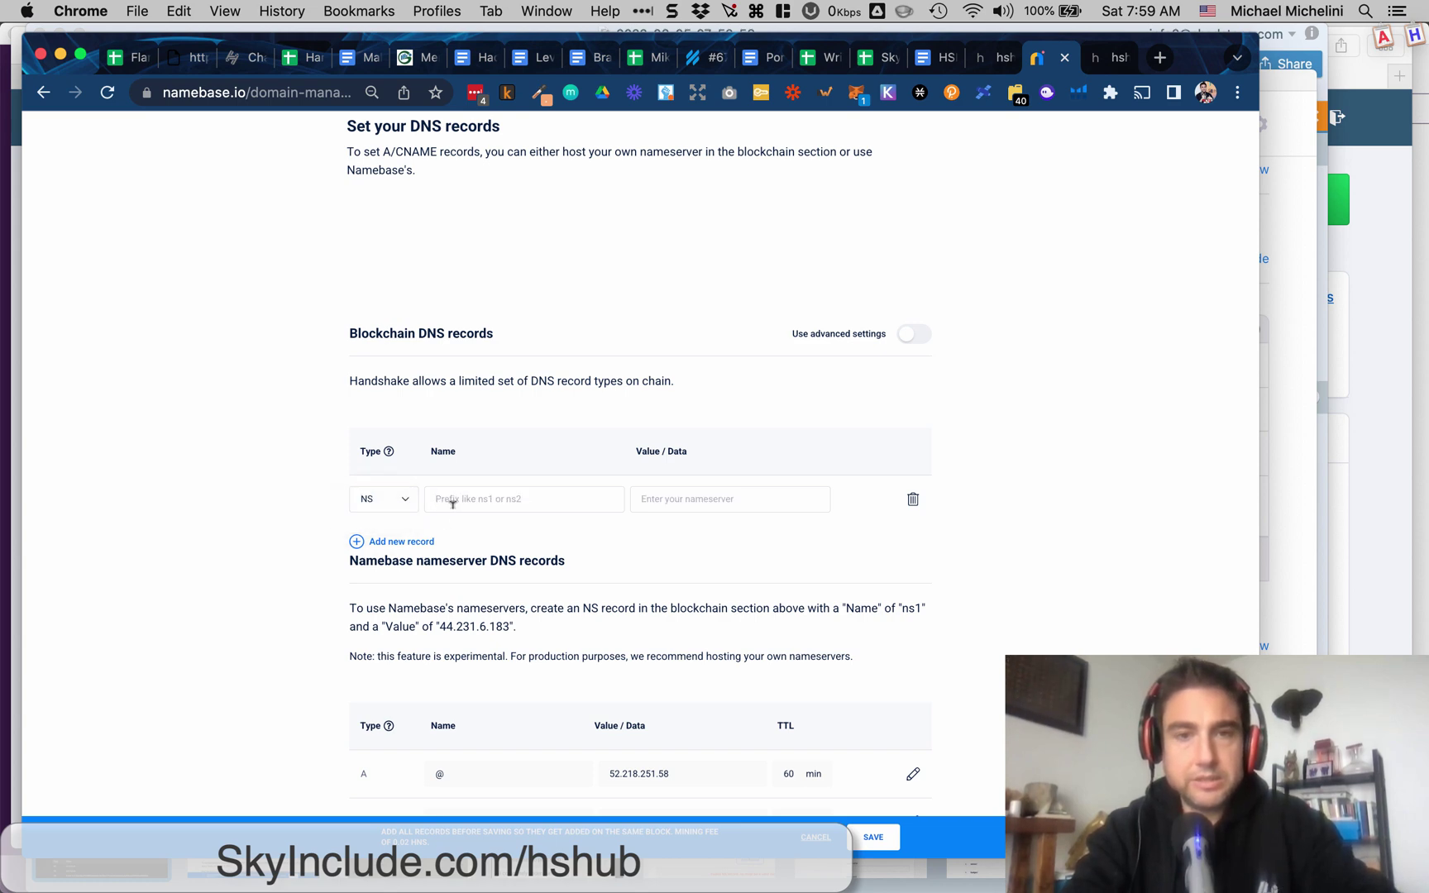
pyautogui.click(981, 58)
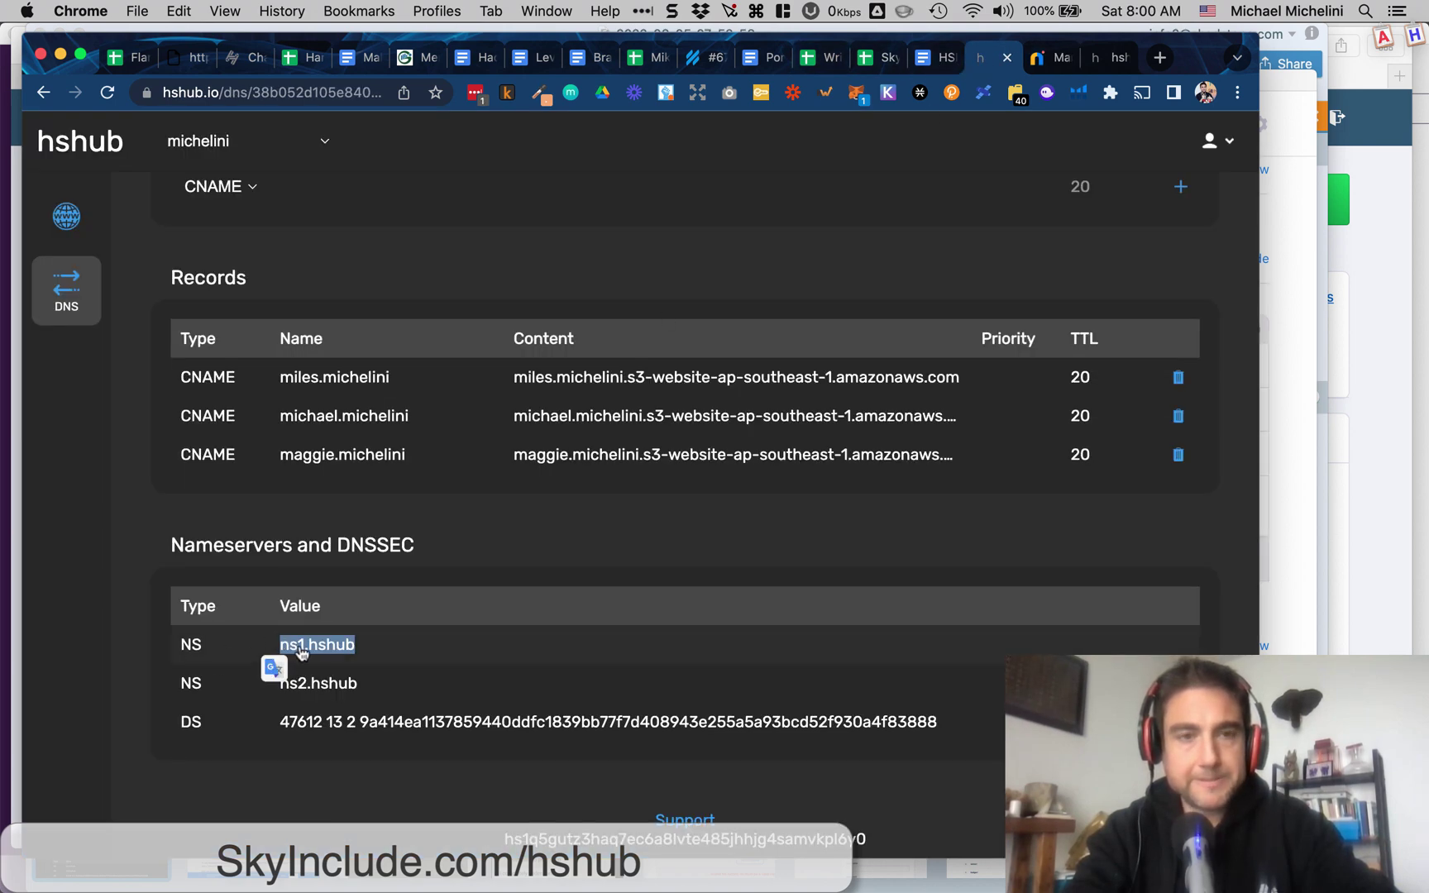
pyautogui.click(1035, 58)
pyautogui.click(494, 501)
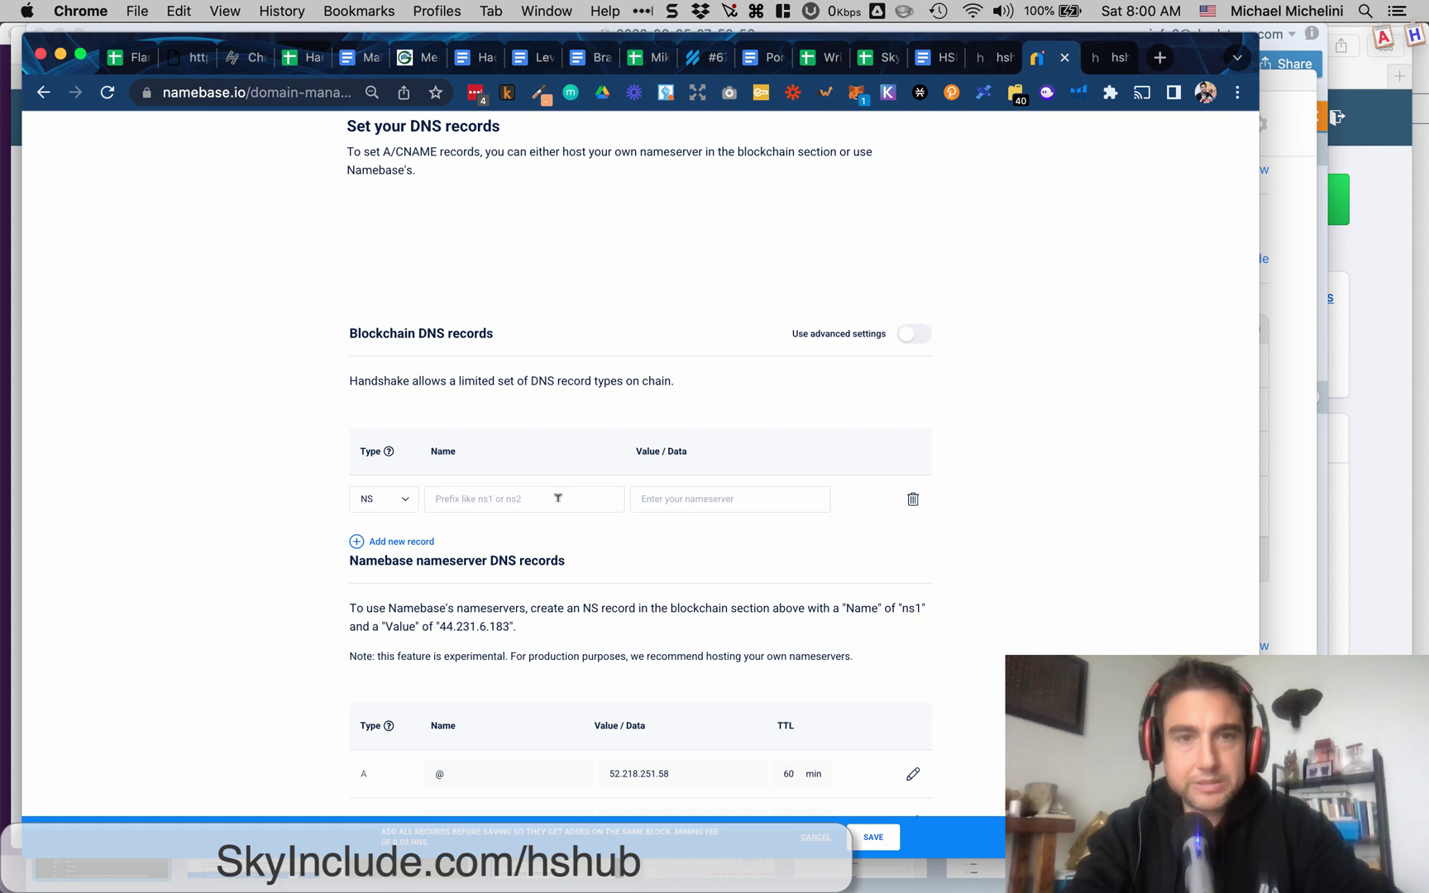
pyautogui.write('ns1')
pyautogui.click(739, 500)
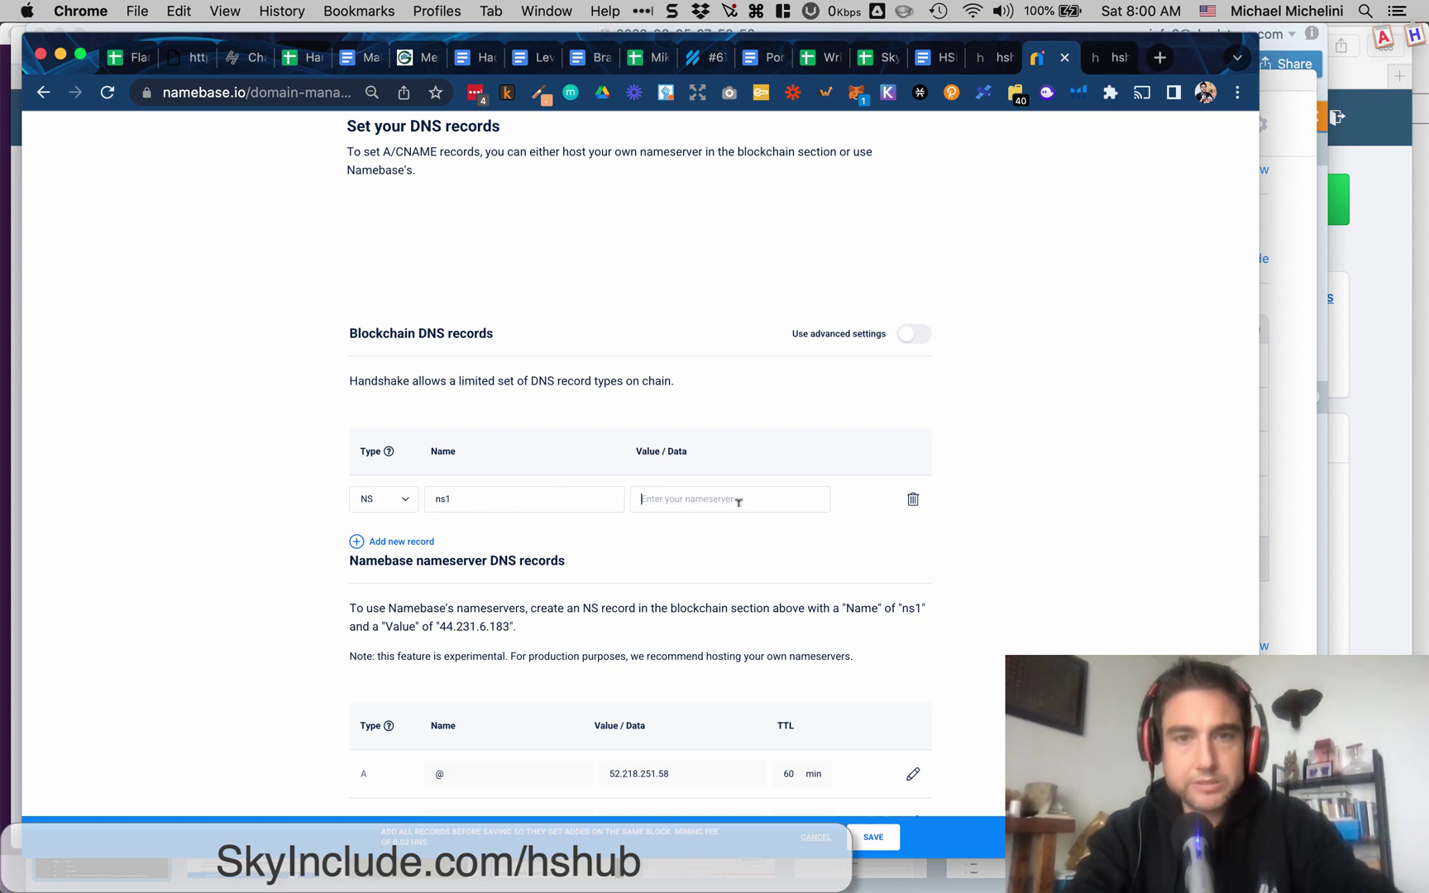
pyautogui.press('super+v')
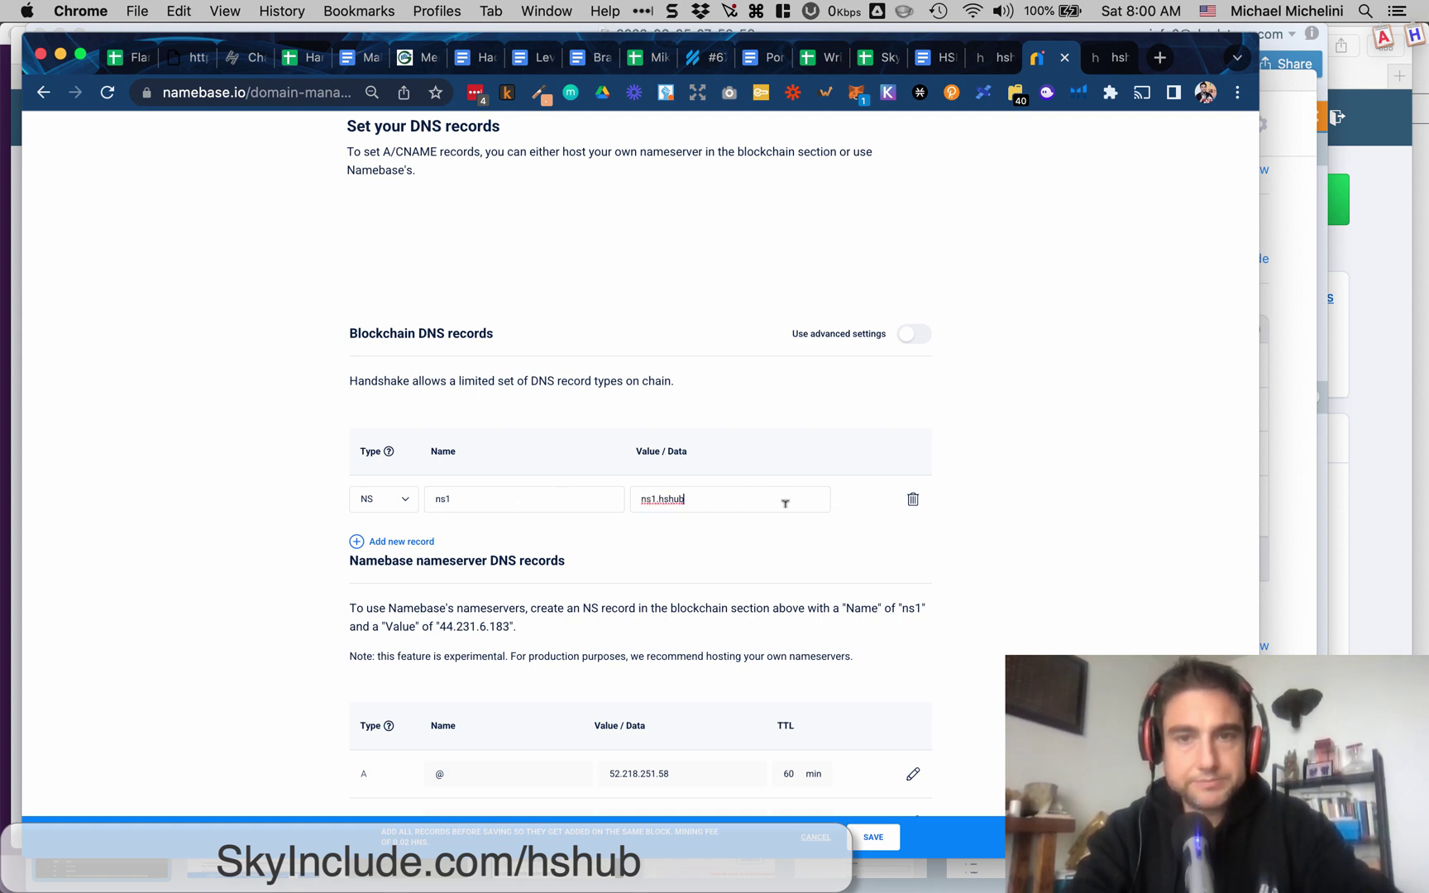
# Step: Add a second blockchain record of type NS with the name ns2 and the value ns2.hshub
pyautogui.click(362, 542)
pyautogui.click(406, 548)
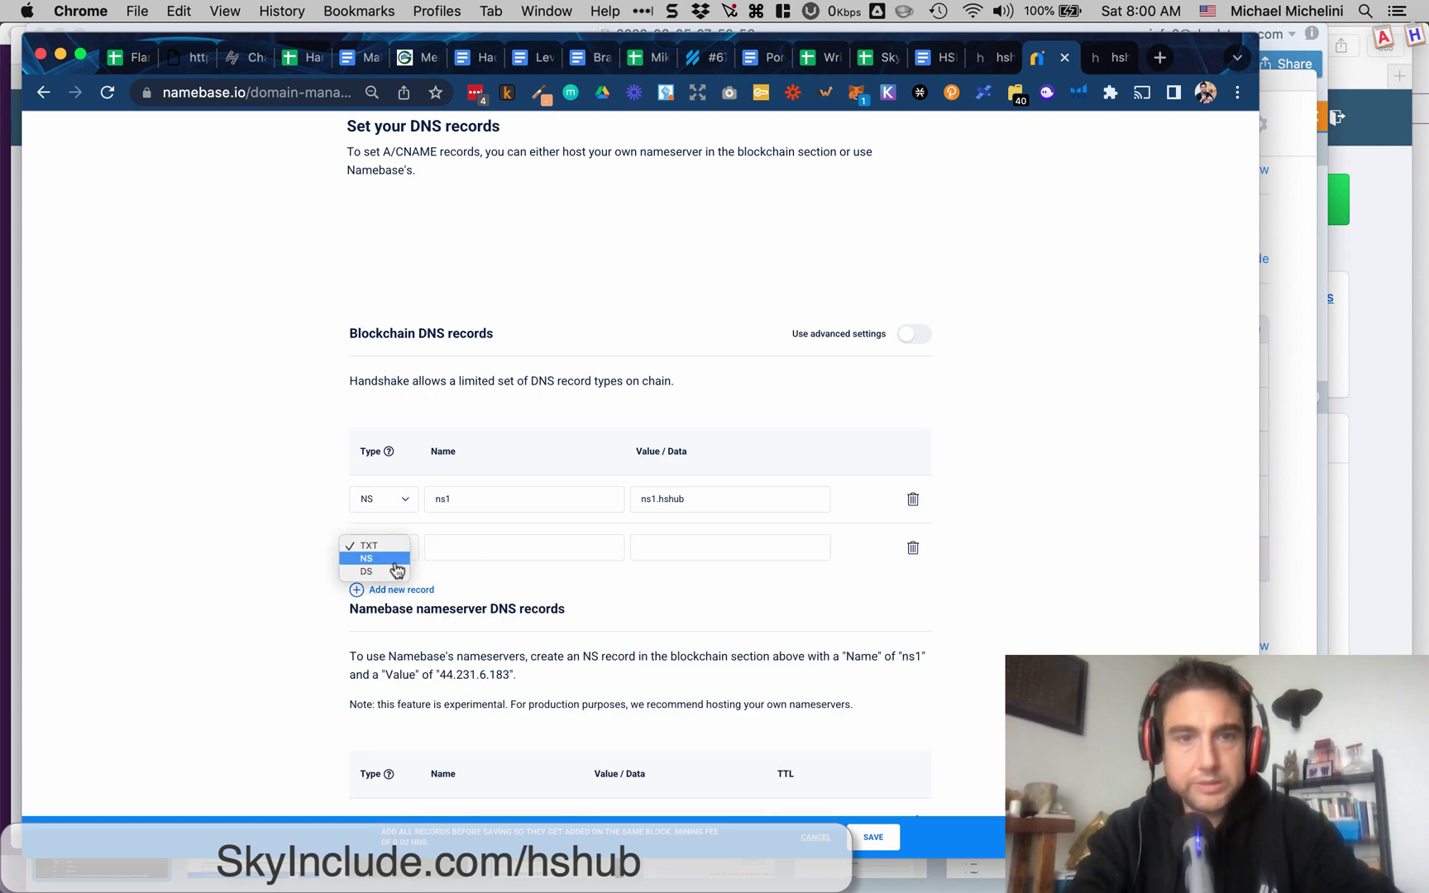
pyautogui.click(395, 559)
pyautogui.click(488, 548)
pyautogui.write('ns2')
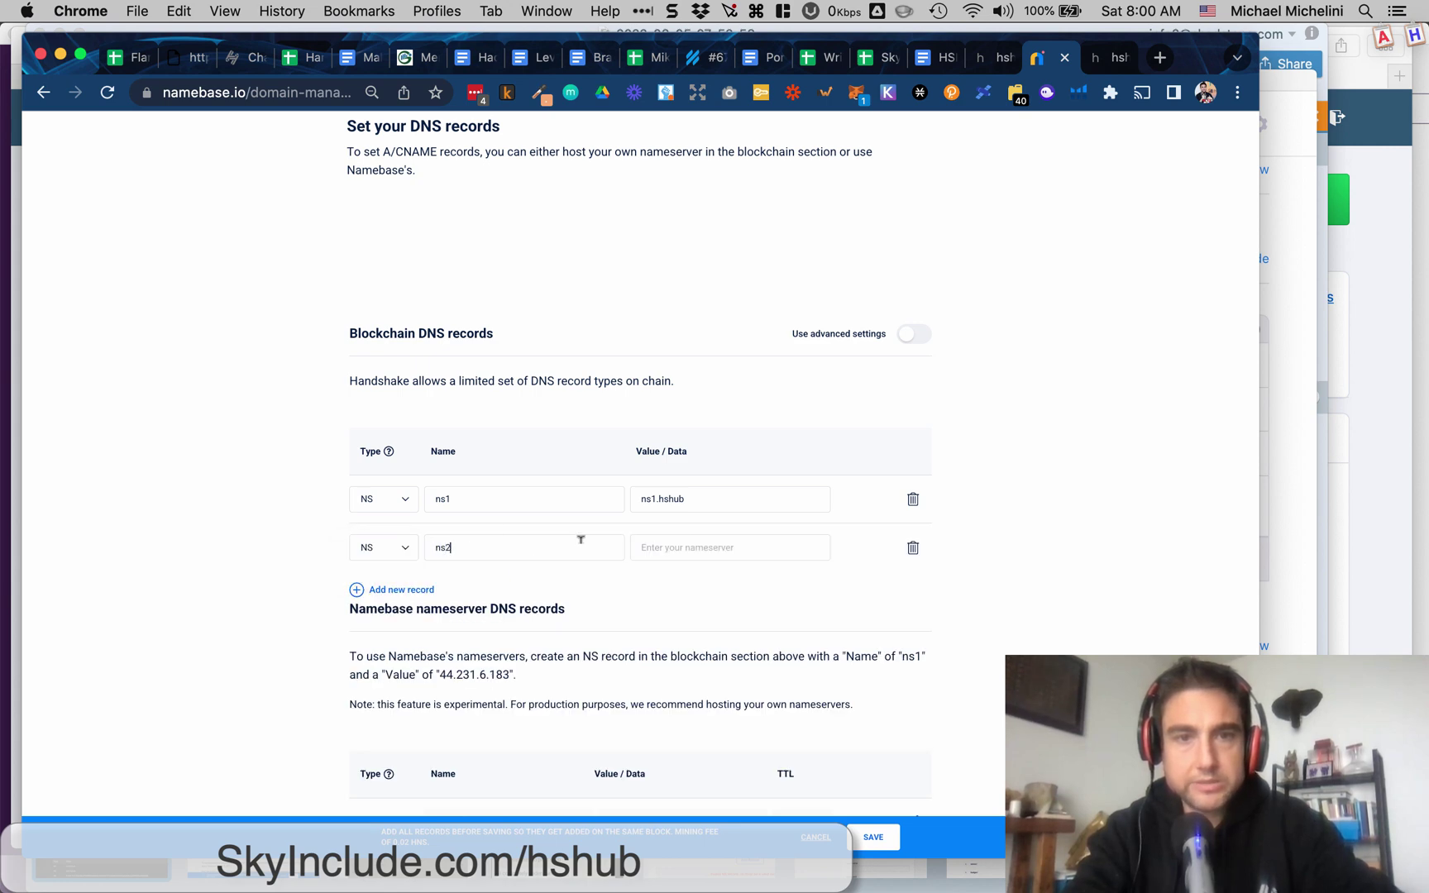
pyautogui.click(681, 548)
pyautogui.write('ns1.hshub')
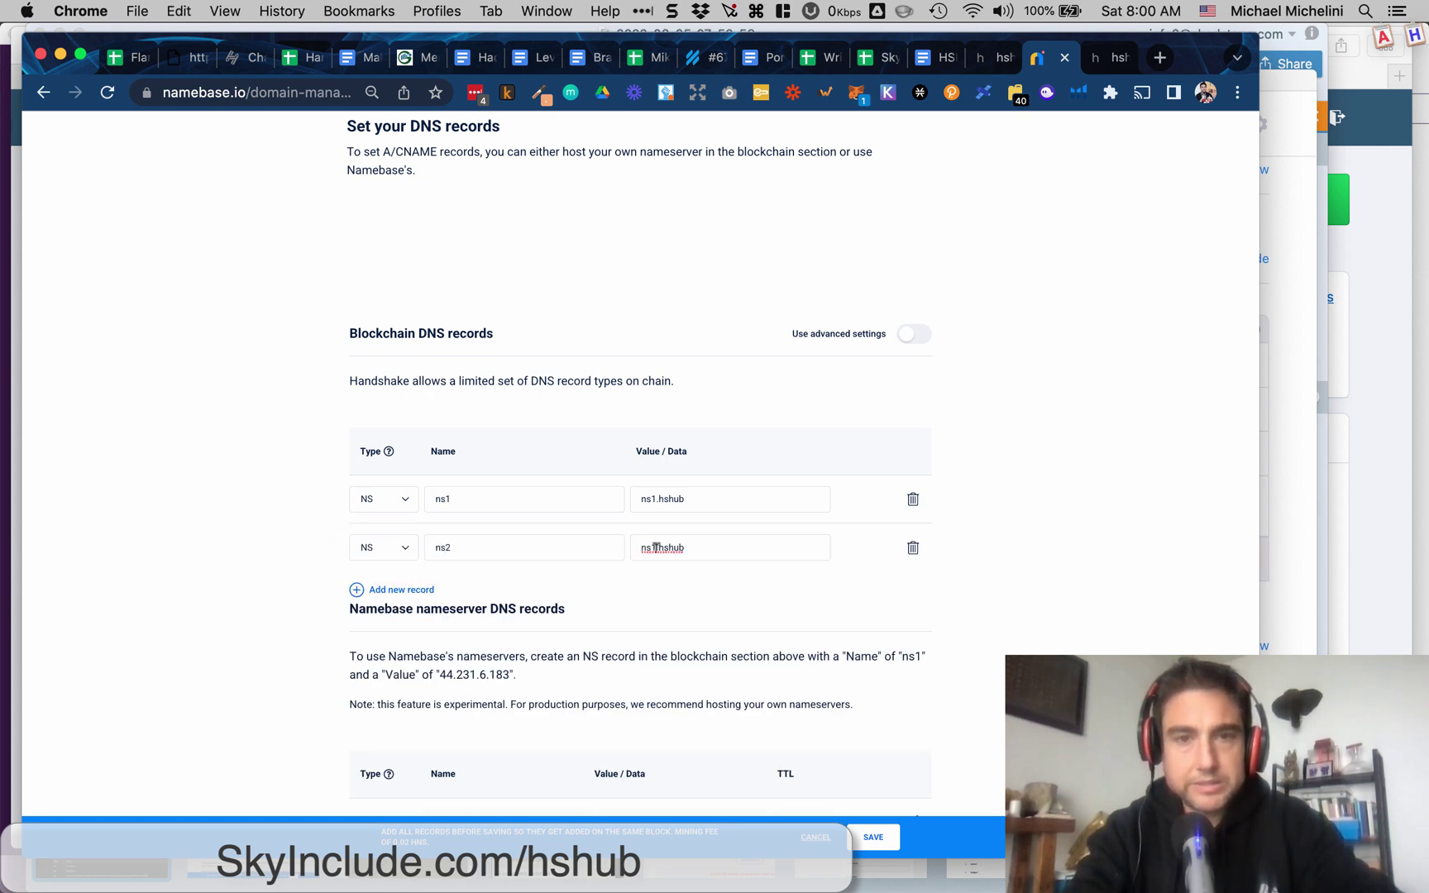
pyautogui.press('Delete')
pyautogui.write('2')
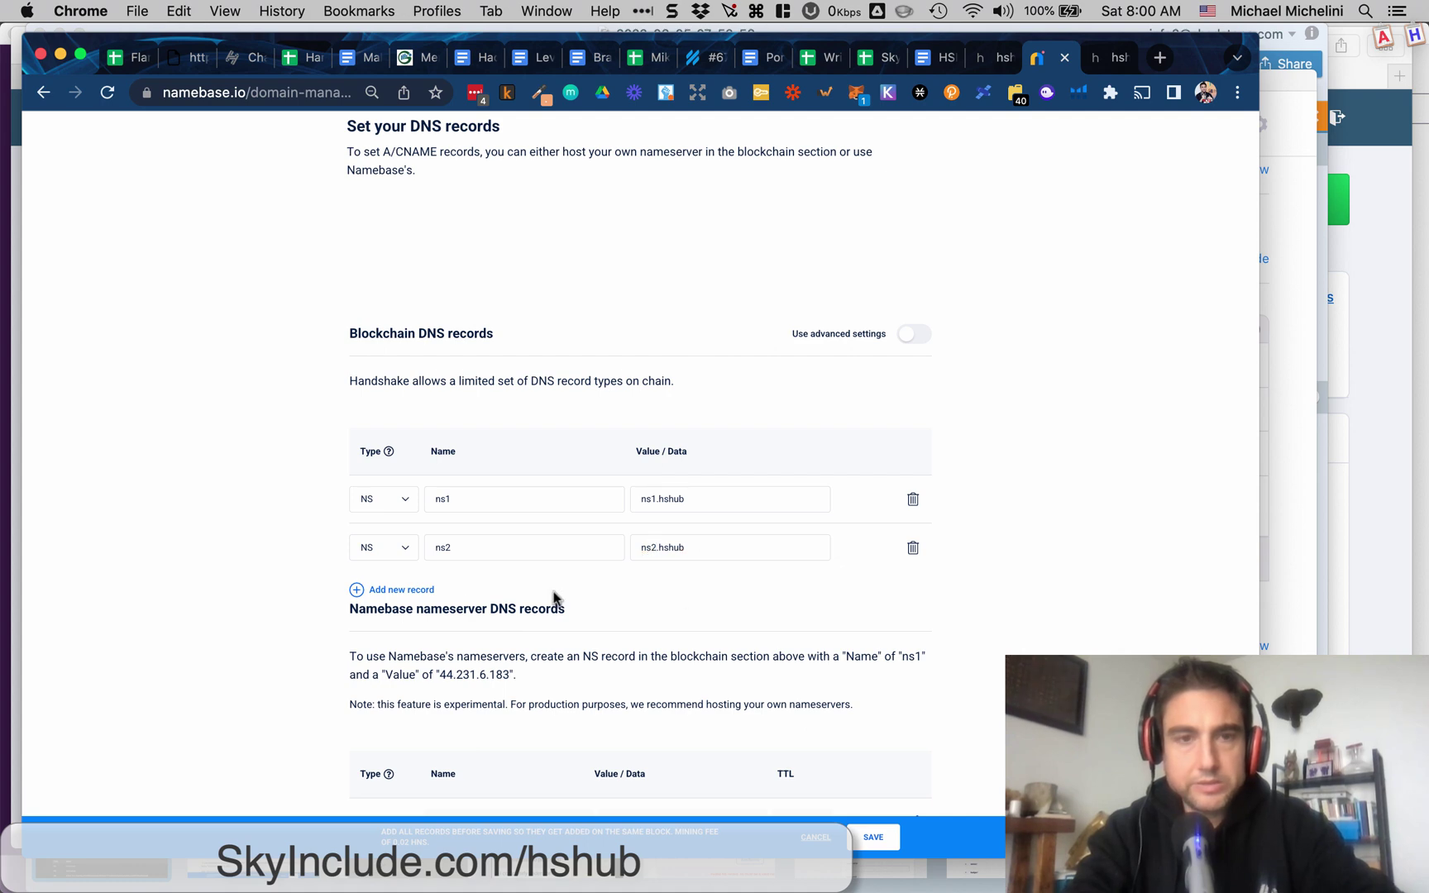
# Step: Add a DS blockchain record in Namebase using the full DS value from the surname domain's Nameservers and DNSSEC section in hshub
pyautogui.click(401, 590)
pyautogui.click(368, 596)
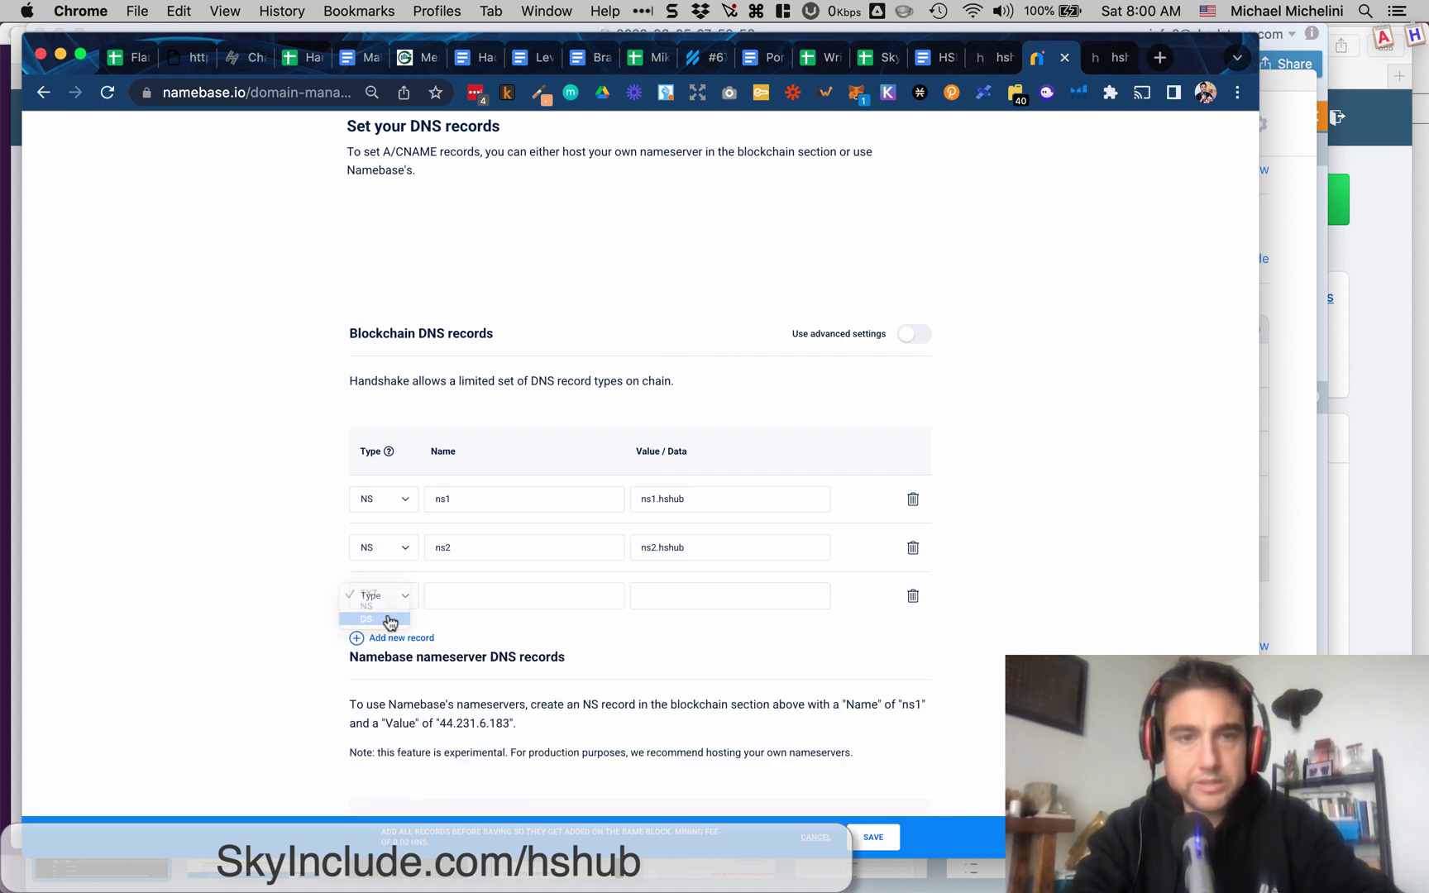
pyautogui.click(389, 620)
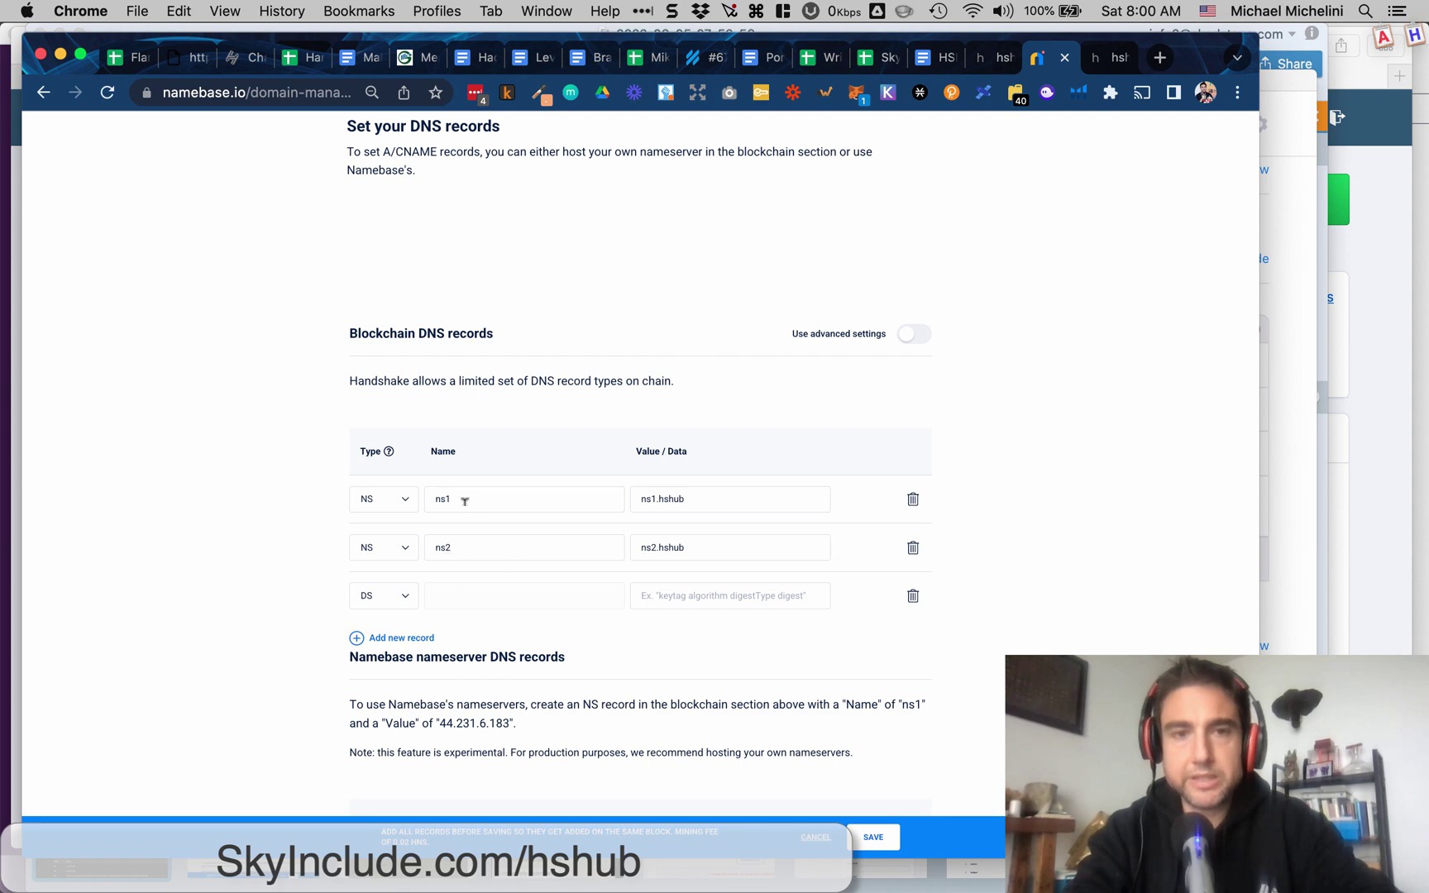
pyautogui.click(981, 56)
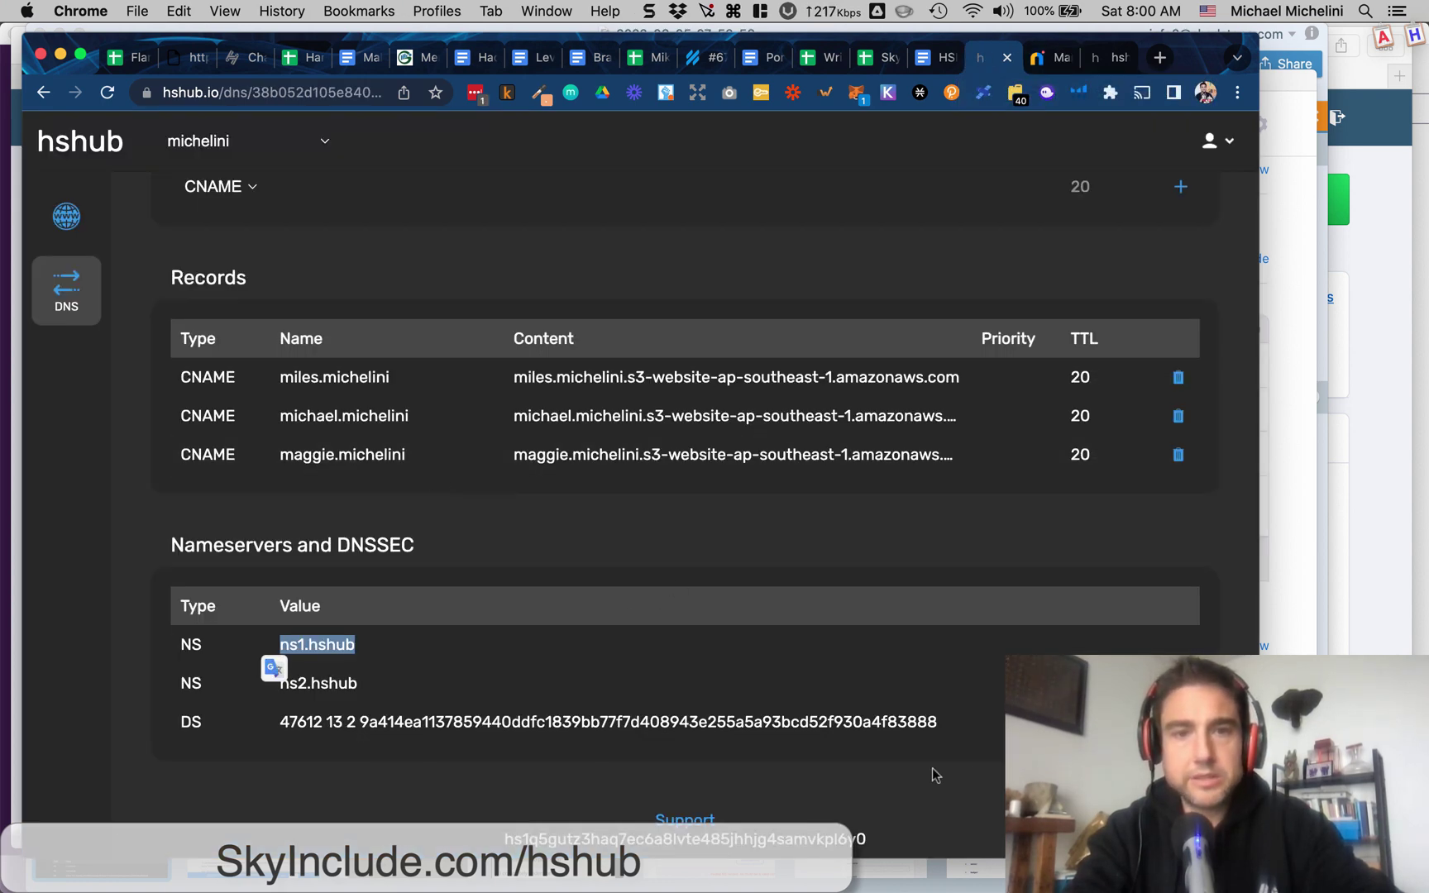
pyautogui.moveTo(993, 734); pyautogui.dragTo(277, 639)
pyautogui.moveTo(473, 740); pyautogui.dragTo(279, 726)
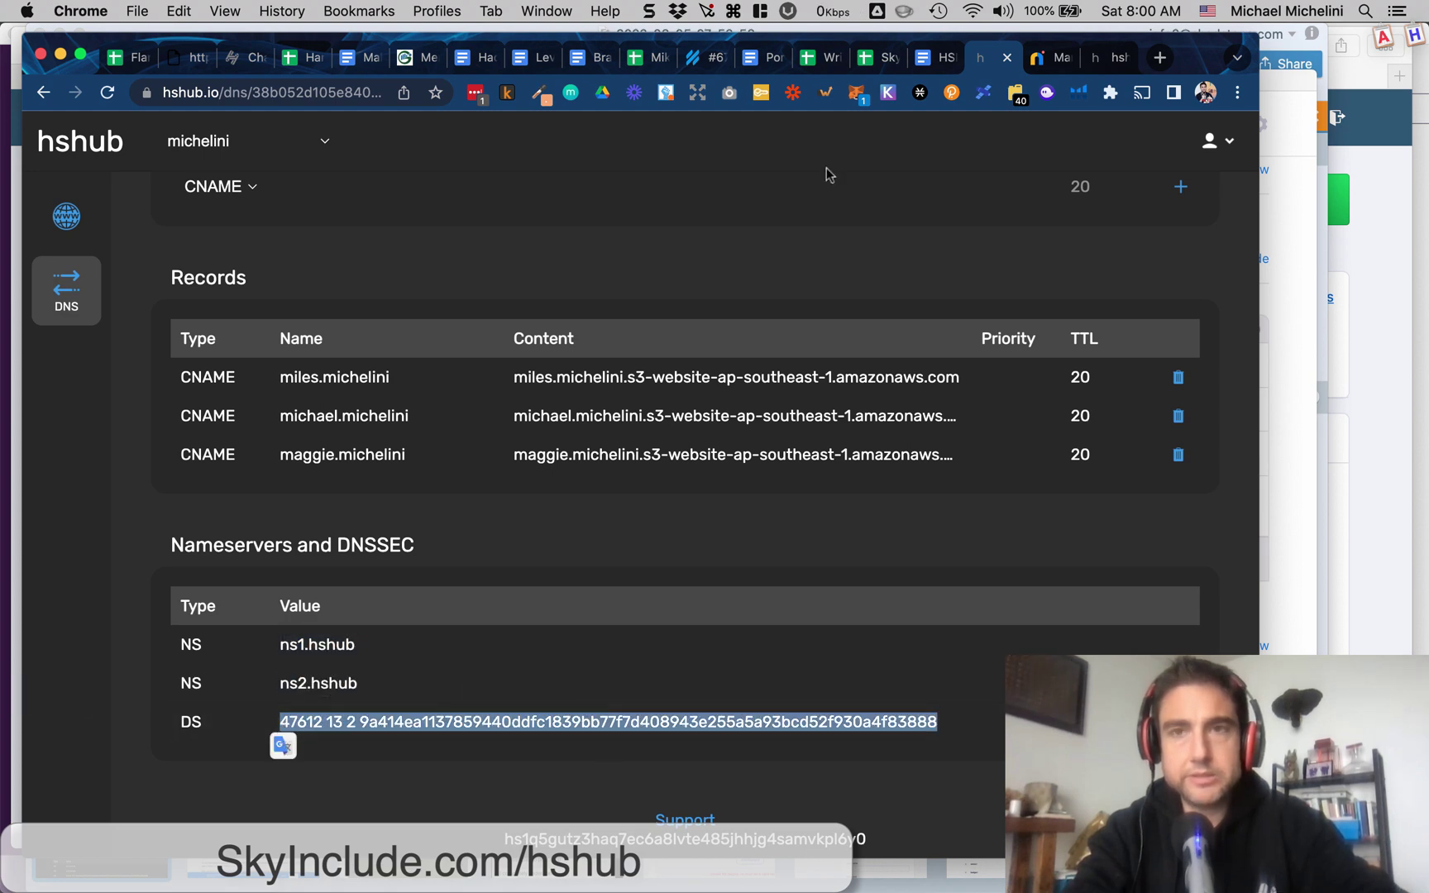
pyautogui.click(1035, 62)
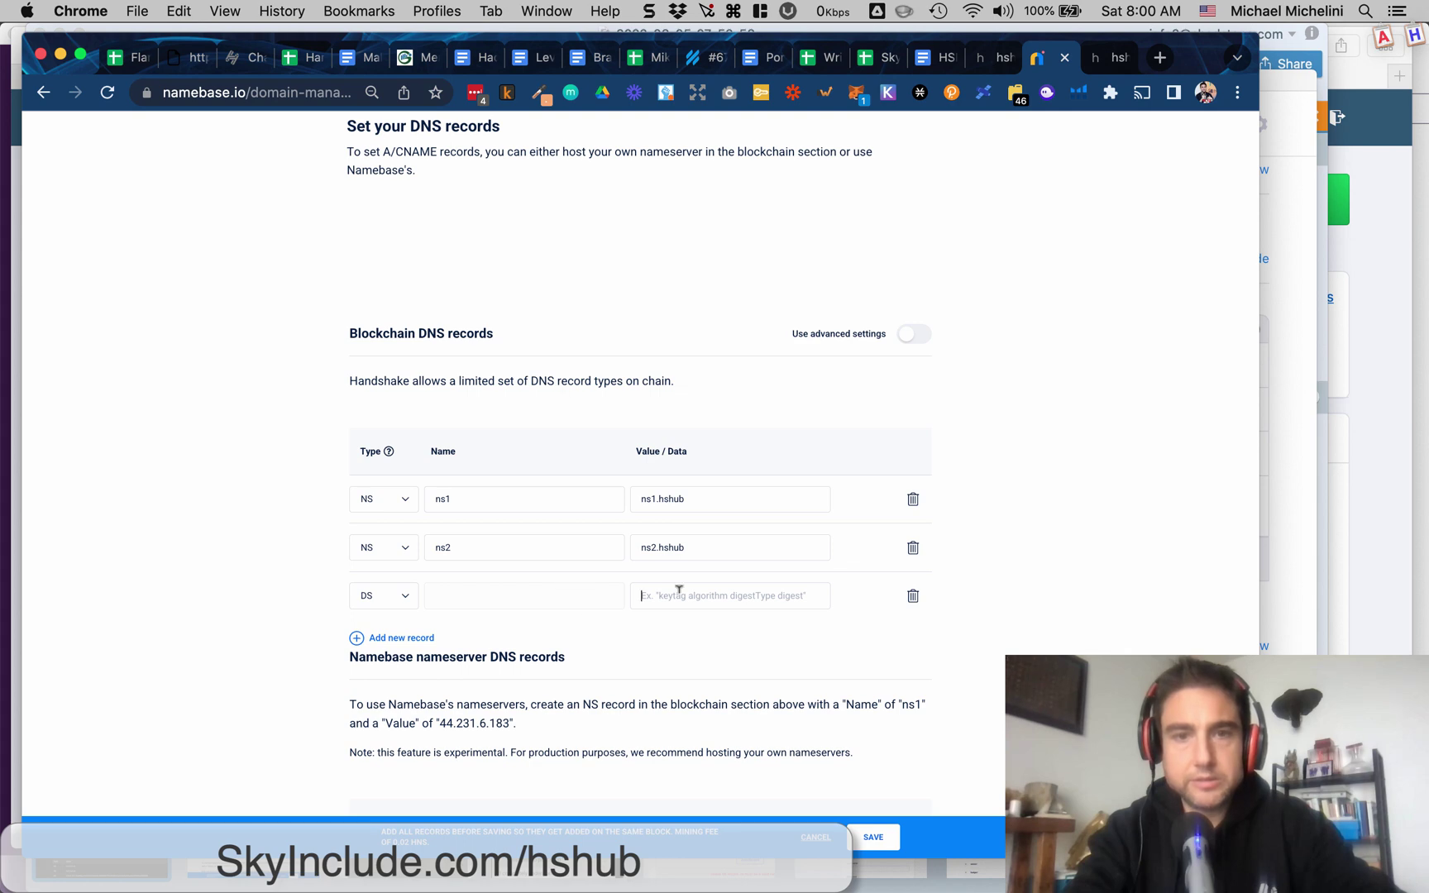
pyautogui.press('super+v')
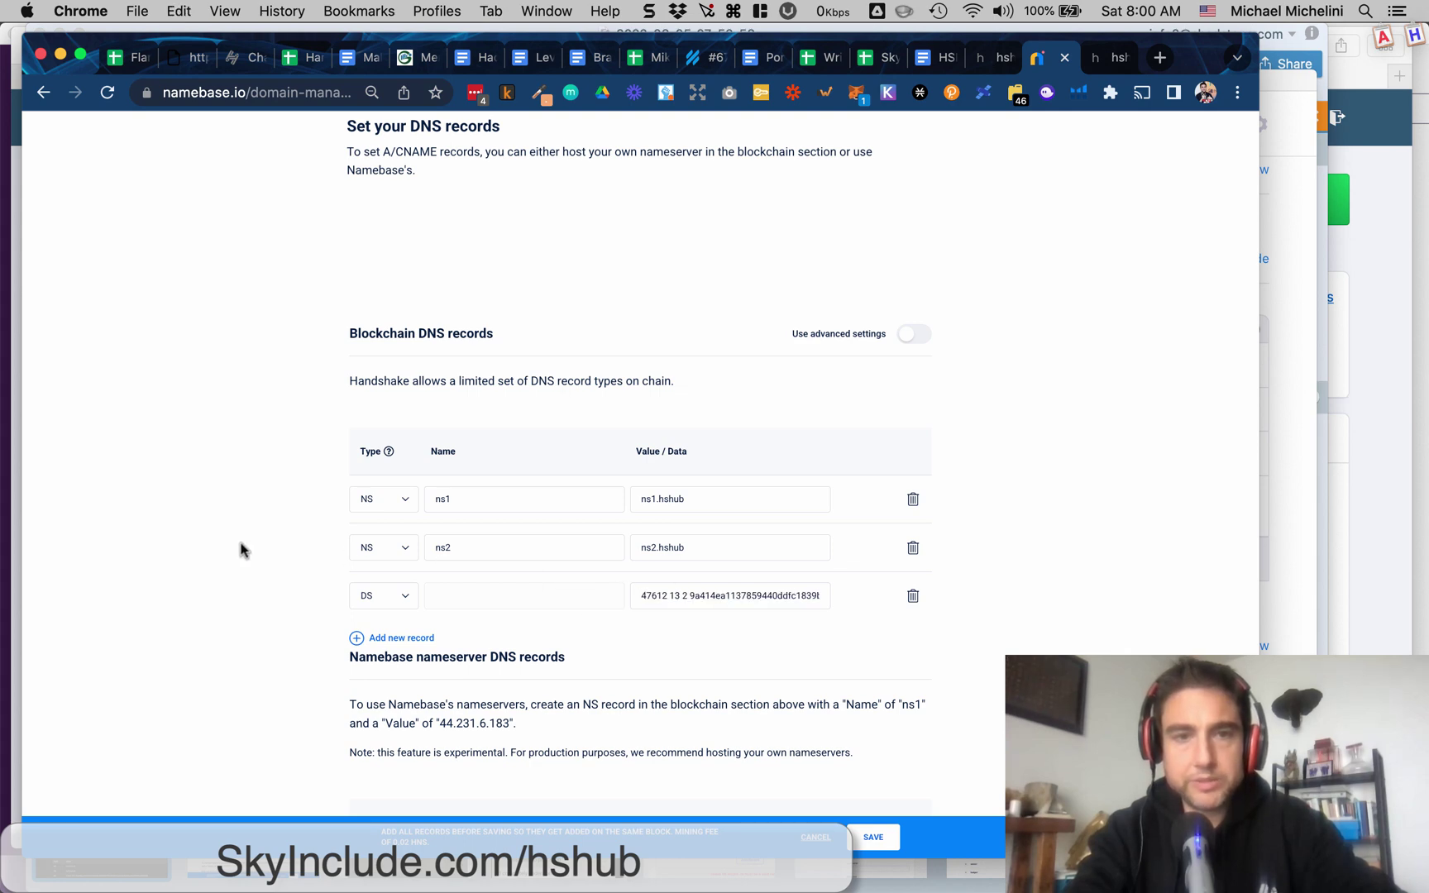
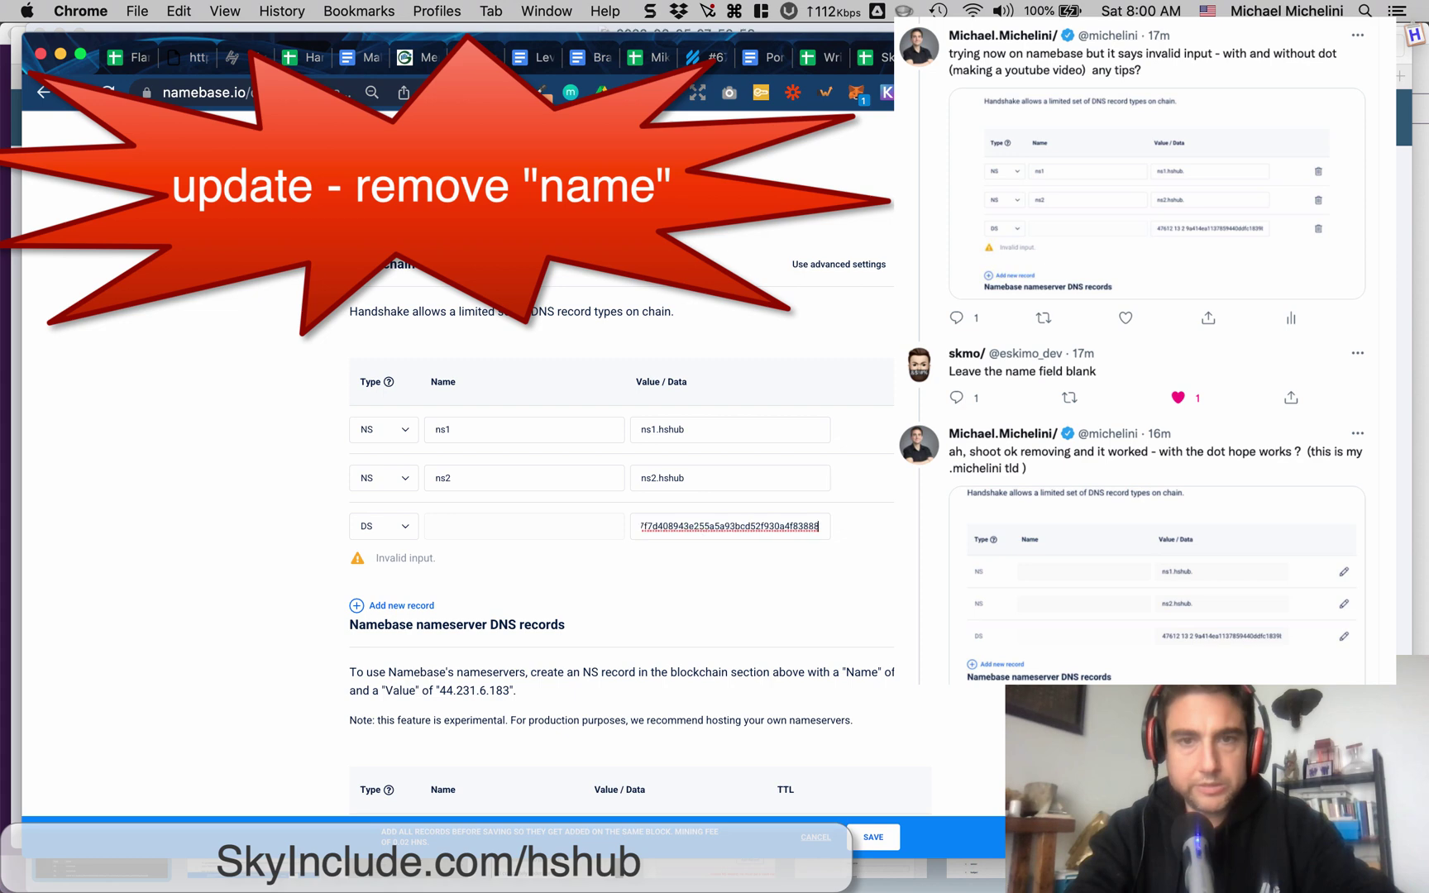
pyautogui.click(319, 501)
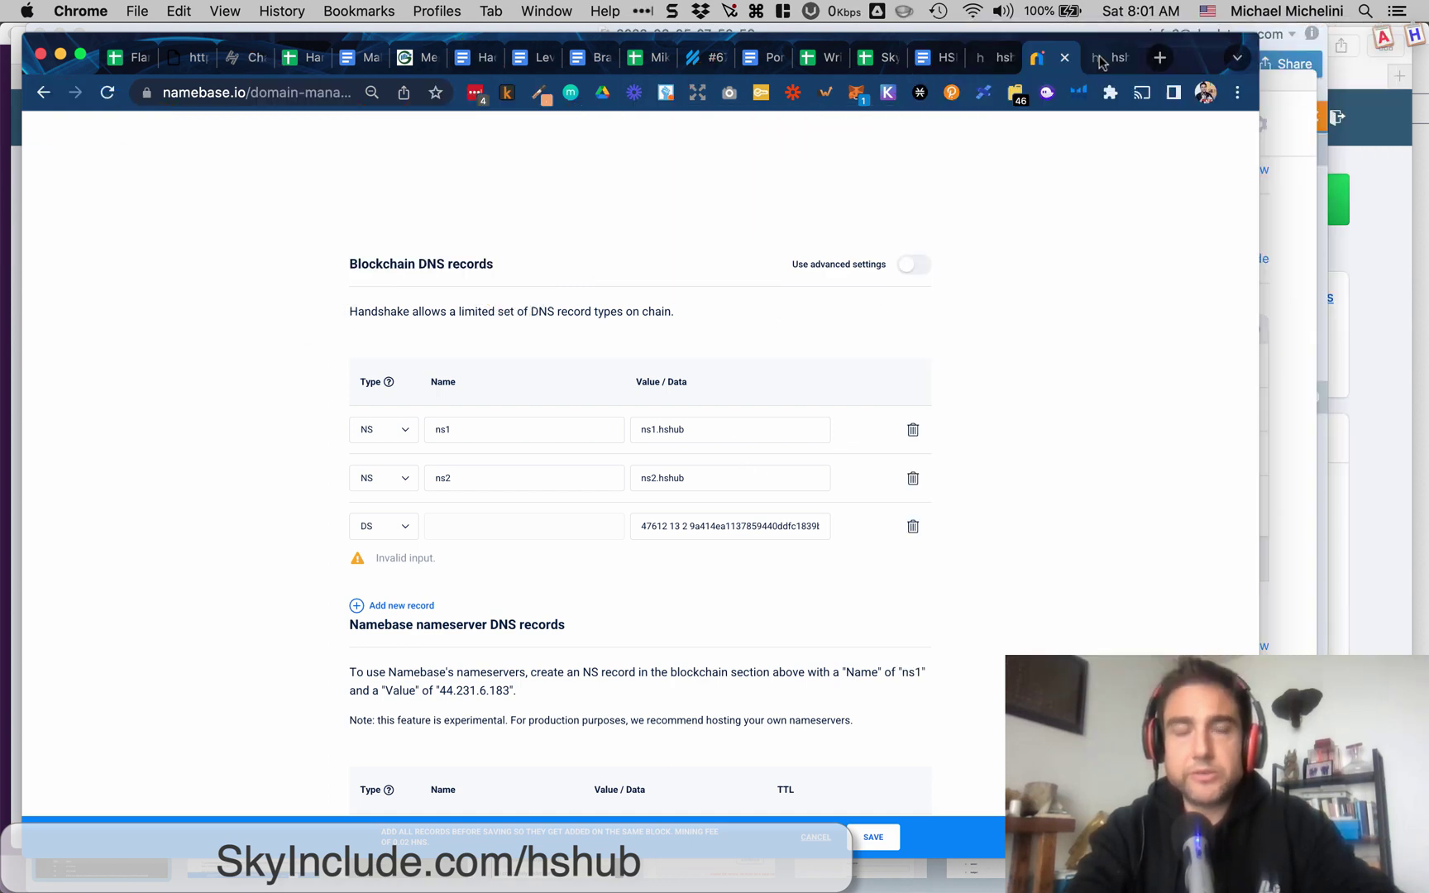
# Step: Load the subdomain of reallydude's CNAME record through the hns.is gateway in a new browser tab, and close that tab
pyautogui.click(1104, 59)
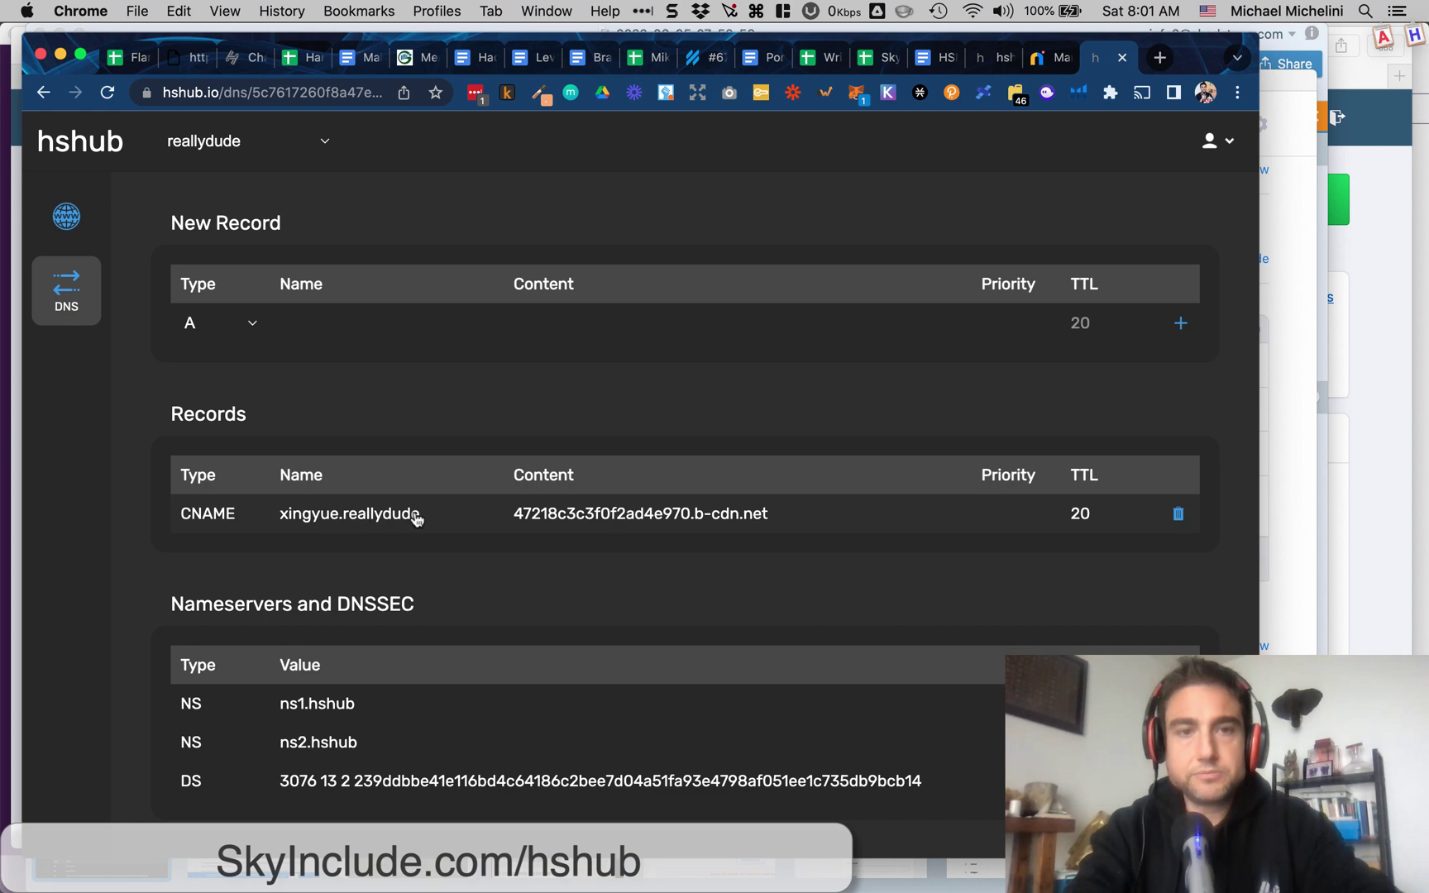
pyautogui.press('super+t')
pyautogui.write('xiingyue')
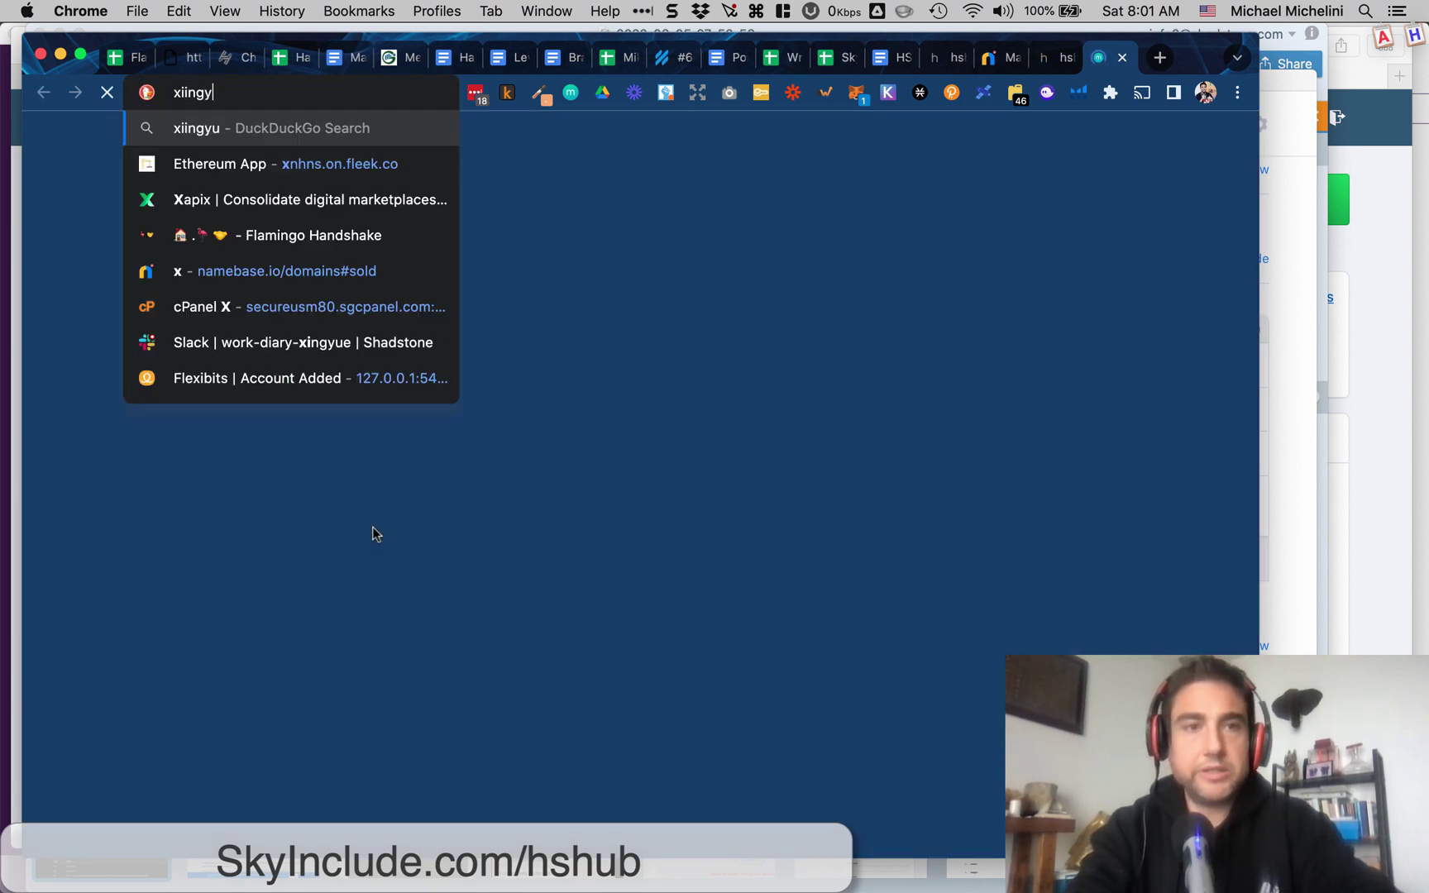
pyautogui.press('BackSpace')
pyautogui.press('BackSpace')
pyautogui.press('BackSpace')
pyautogui.press('BackSpace')
pyautogui.press('BackSpace')
pyautogui.press('BackSpace')
pyautogui.press('BackSpace')
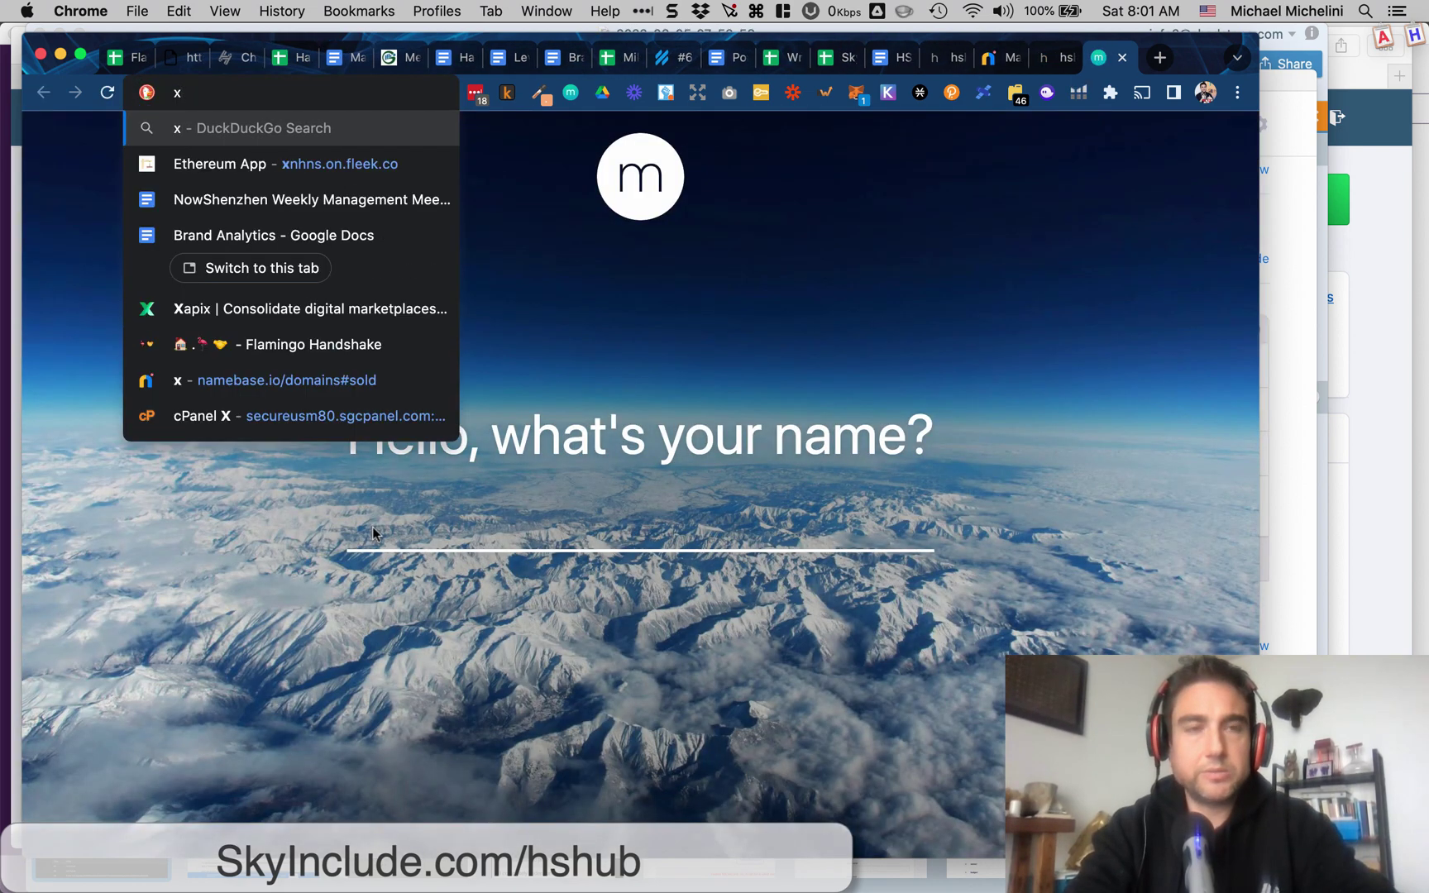
pyautogui.write('ingyue.')
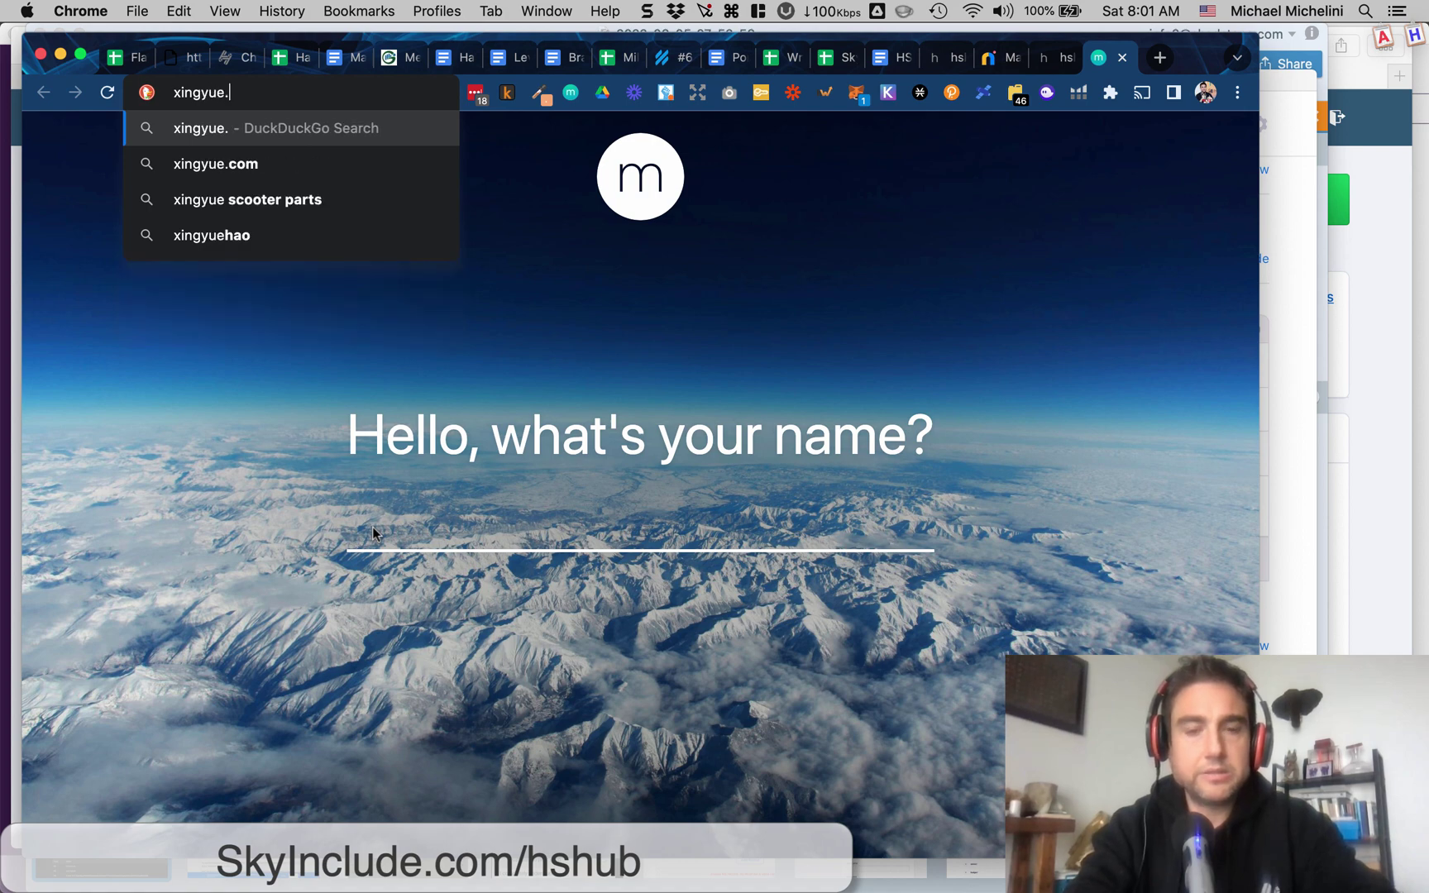
pyautogui.write('reallydude.hns')
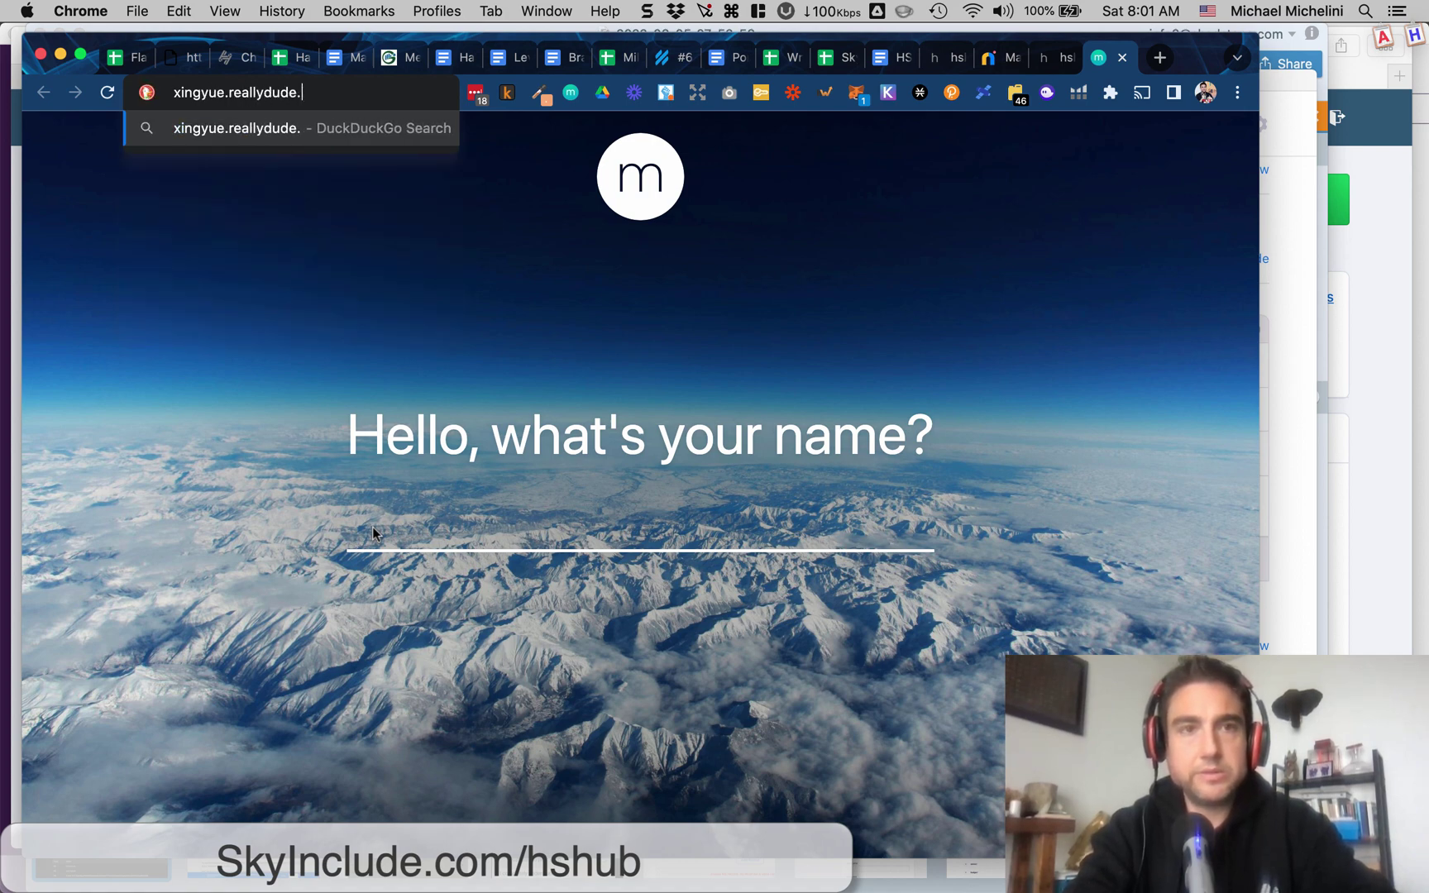
pyautogui.write('.is')
pyautogui.press('Return')
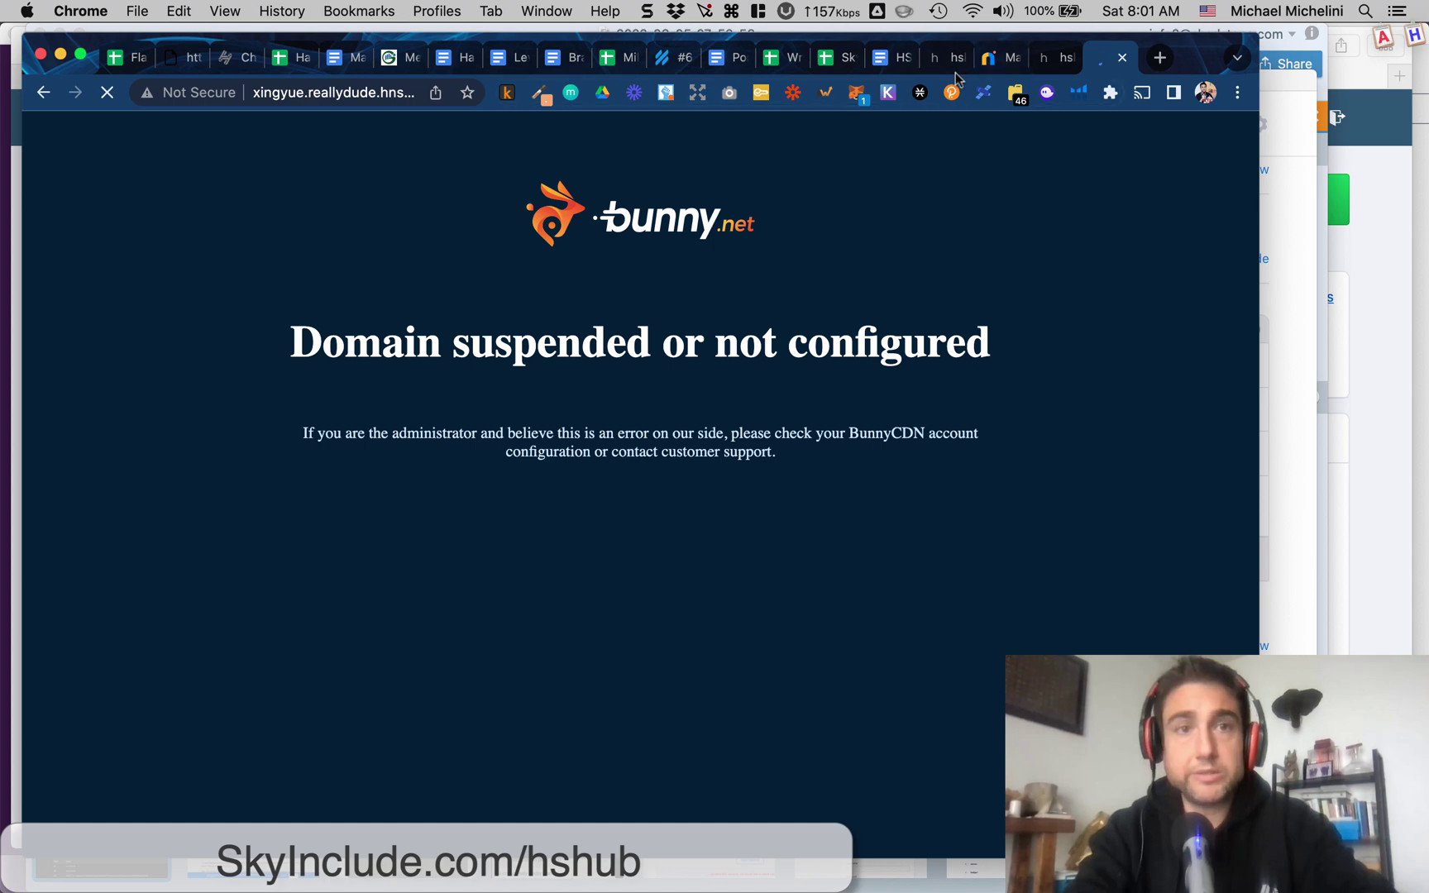
pyautogui.click(1123, 58)
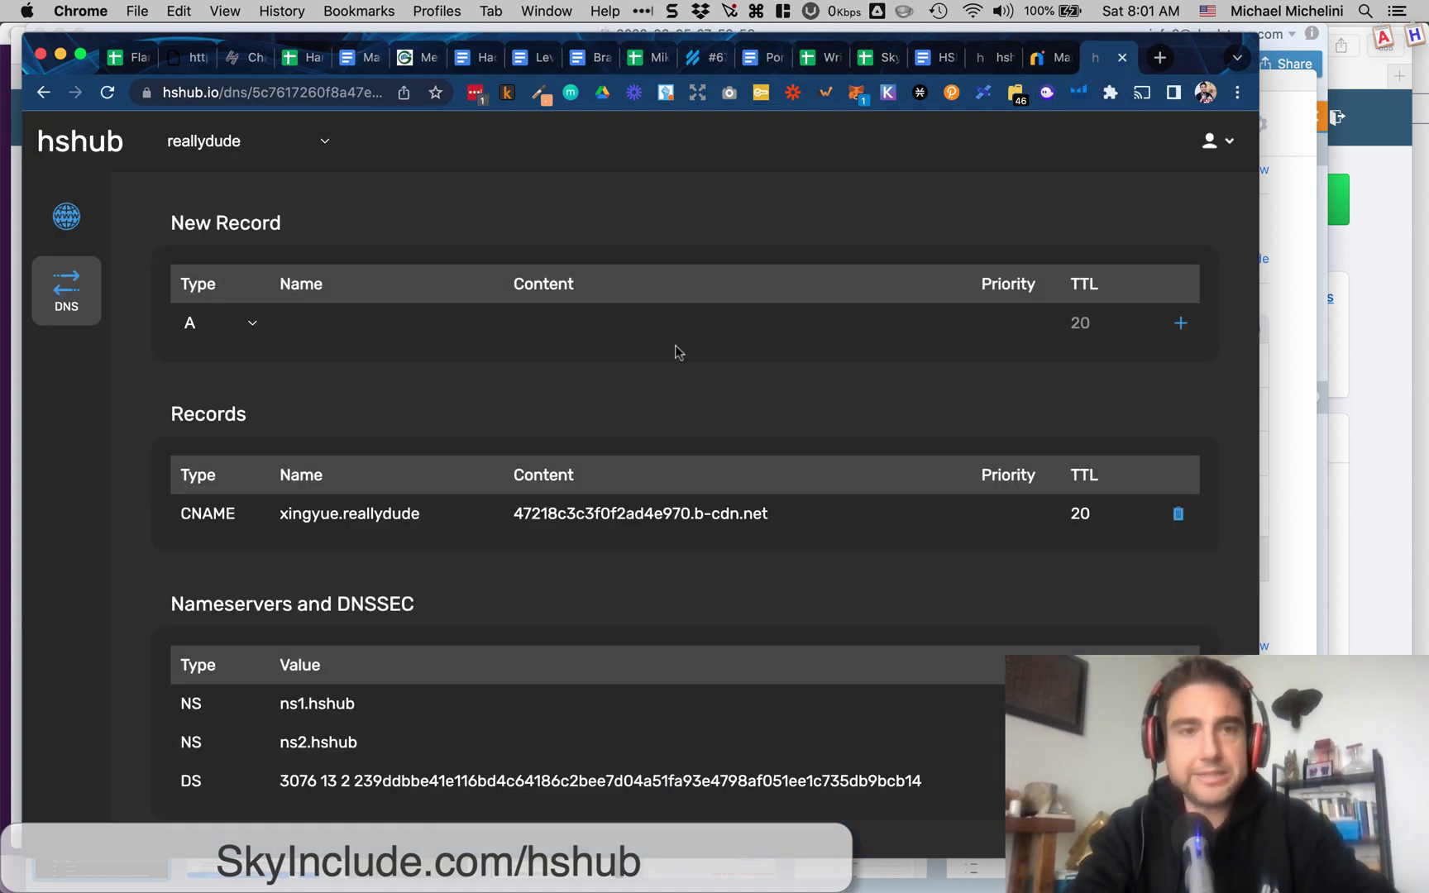
# Step: Review the DNS records and DNSSEC values of reallydude and the surname domain in hshub
pyautogui.scroll(-2, 676, 351)
pyautogui.scroll(2, 677, 351)
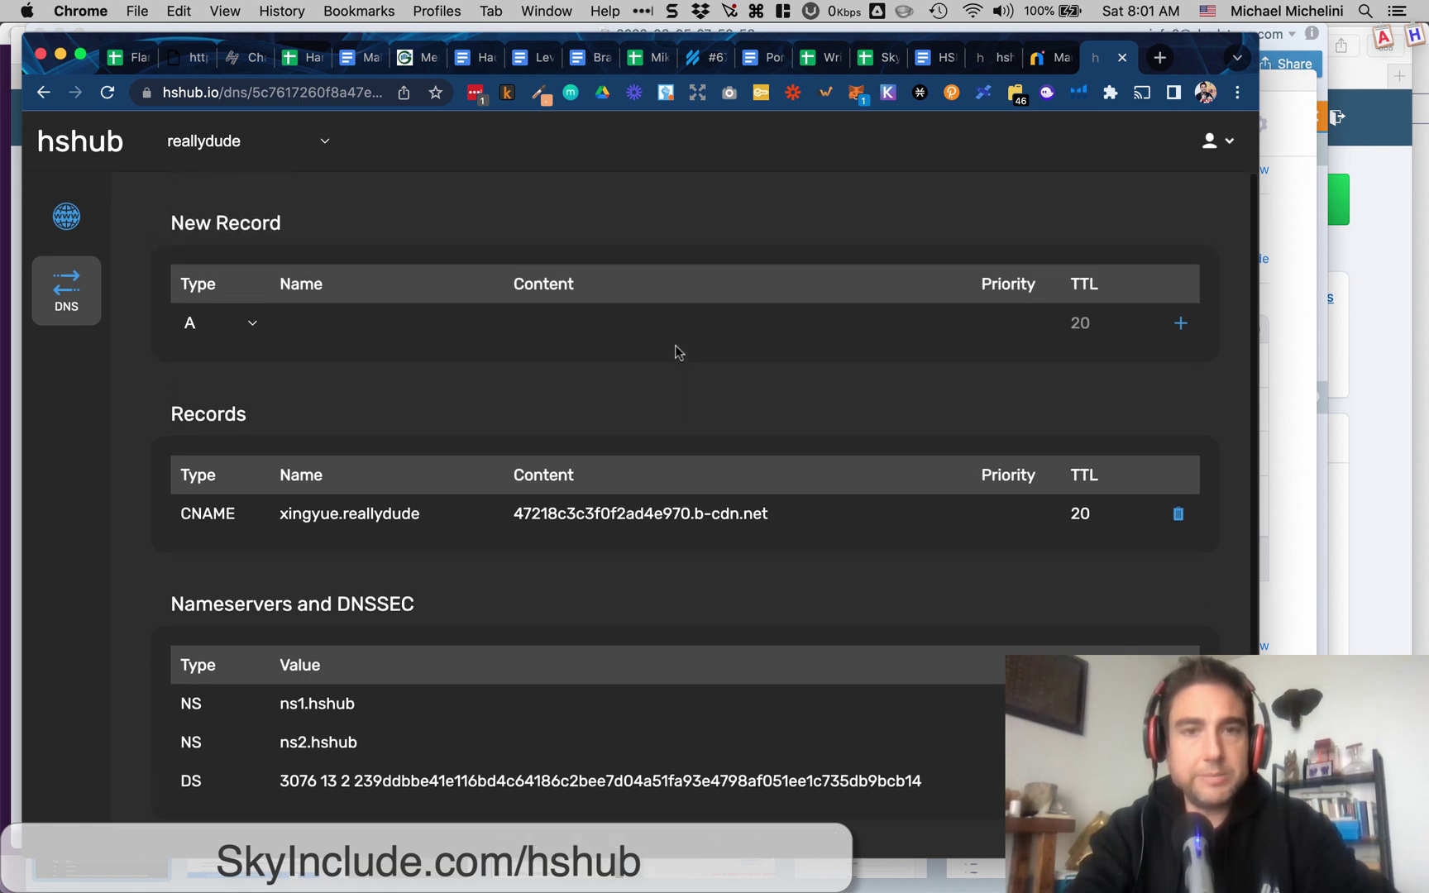
pyautogui.click(987, 59)
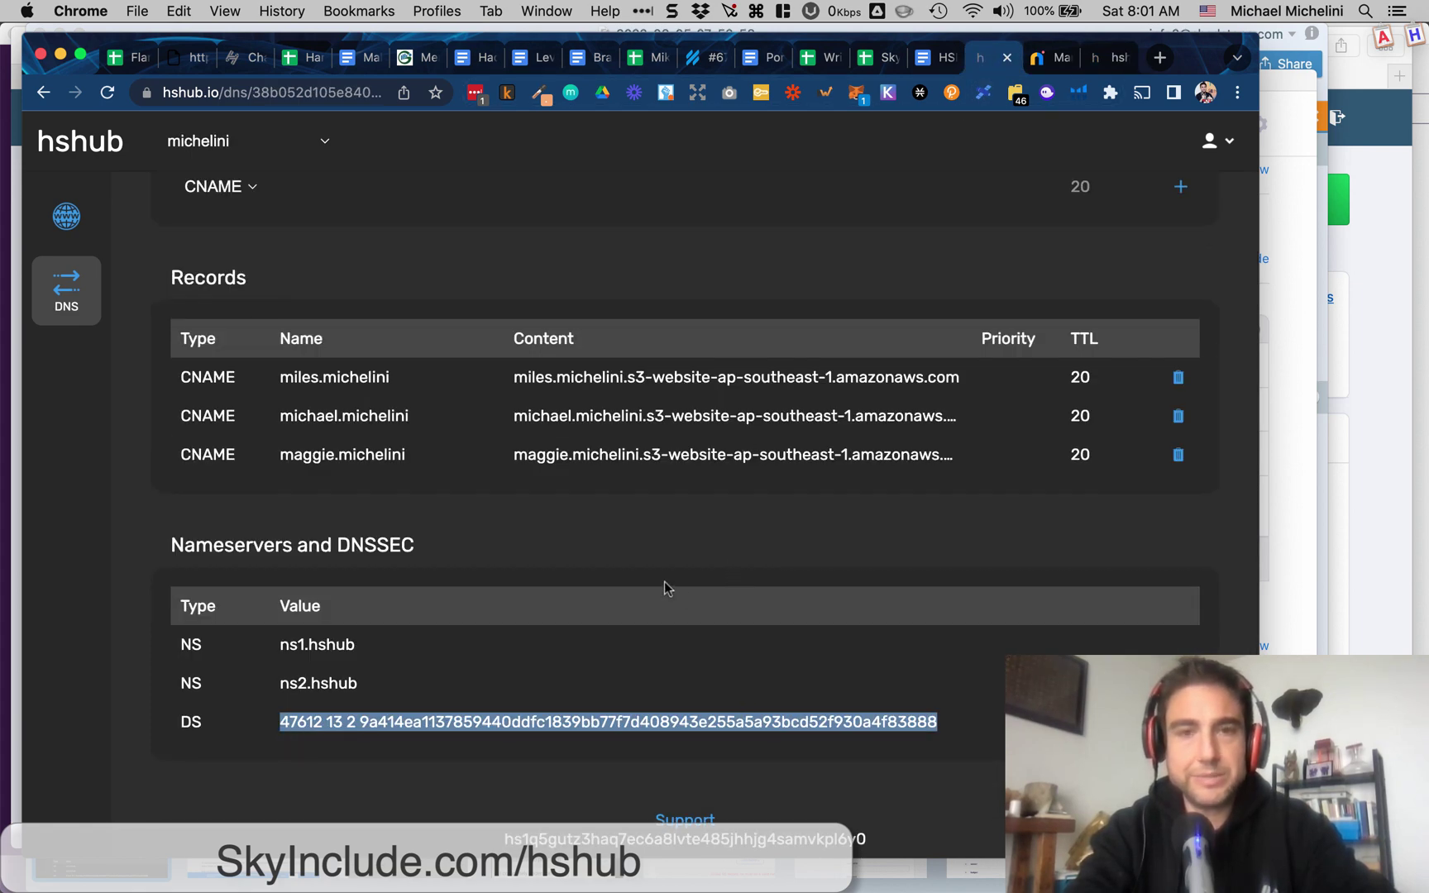
pyautogui.scroll(3, 666, 588)
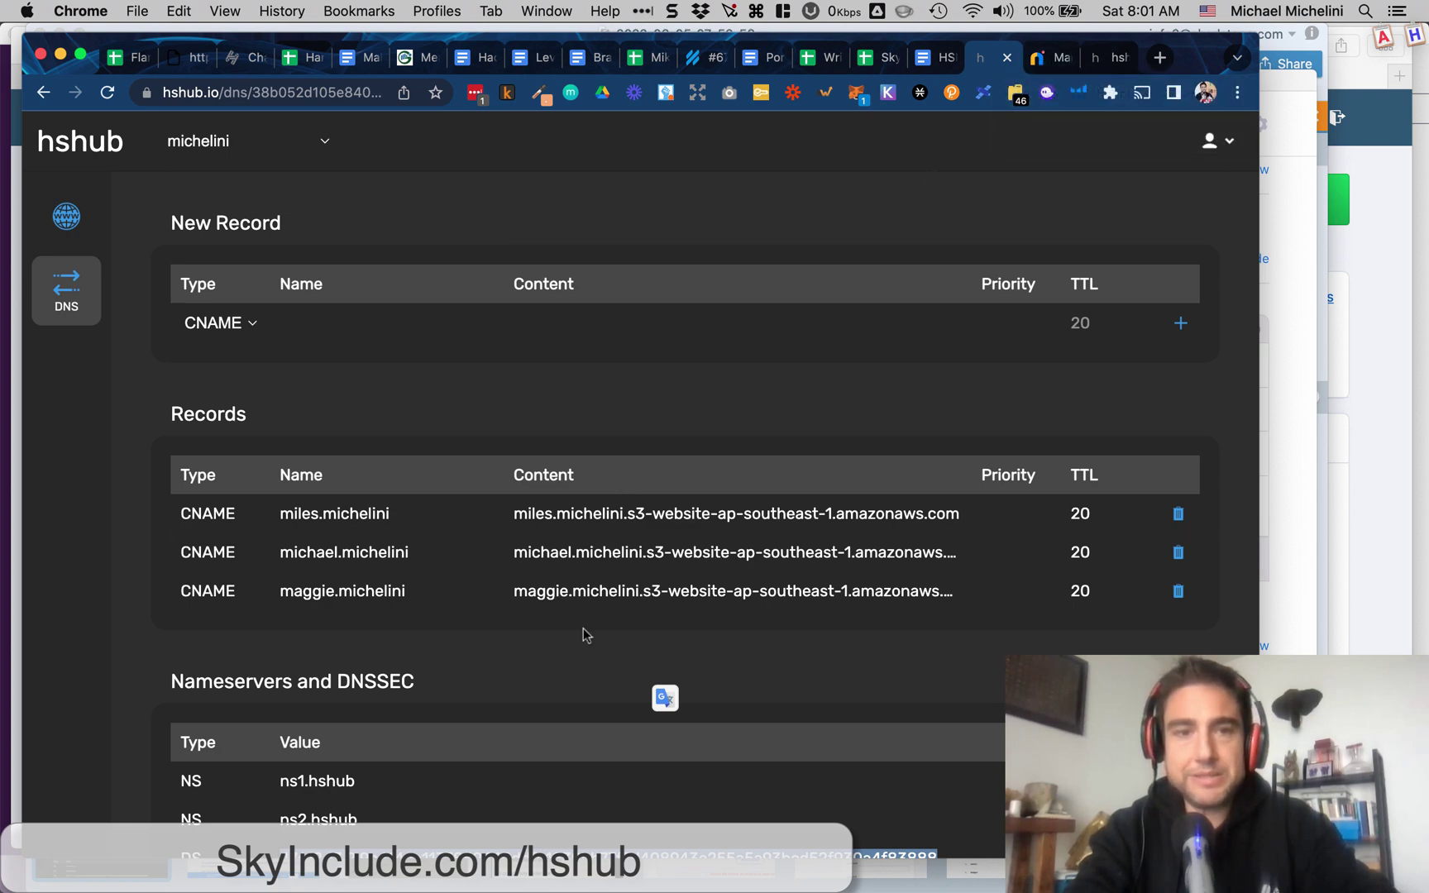
pyautogui.scroll(-3, 584, 634)
pyautogui.click(519, 656)
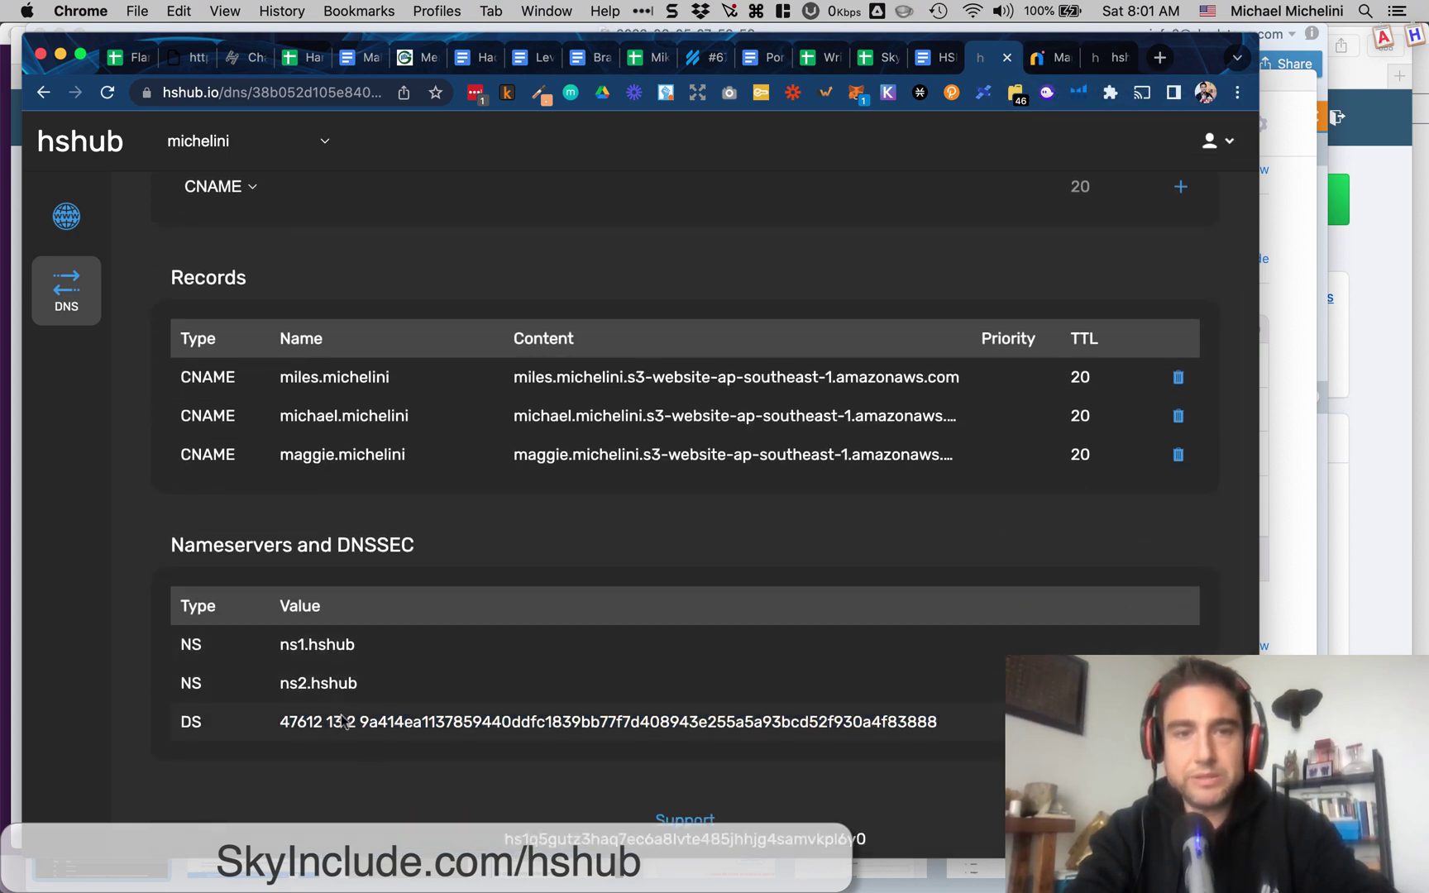
# Step: Change the NS values in Namebase to "ns1.hshub." and "ns2.hshub." with trailing dots, and try to save the records
pyautogui.click(1036, 65)
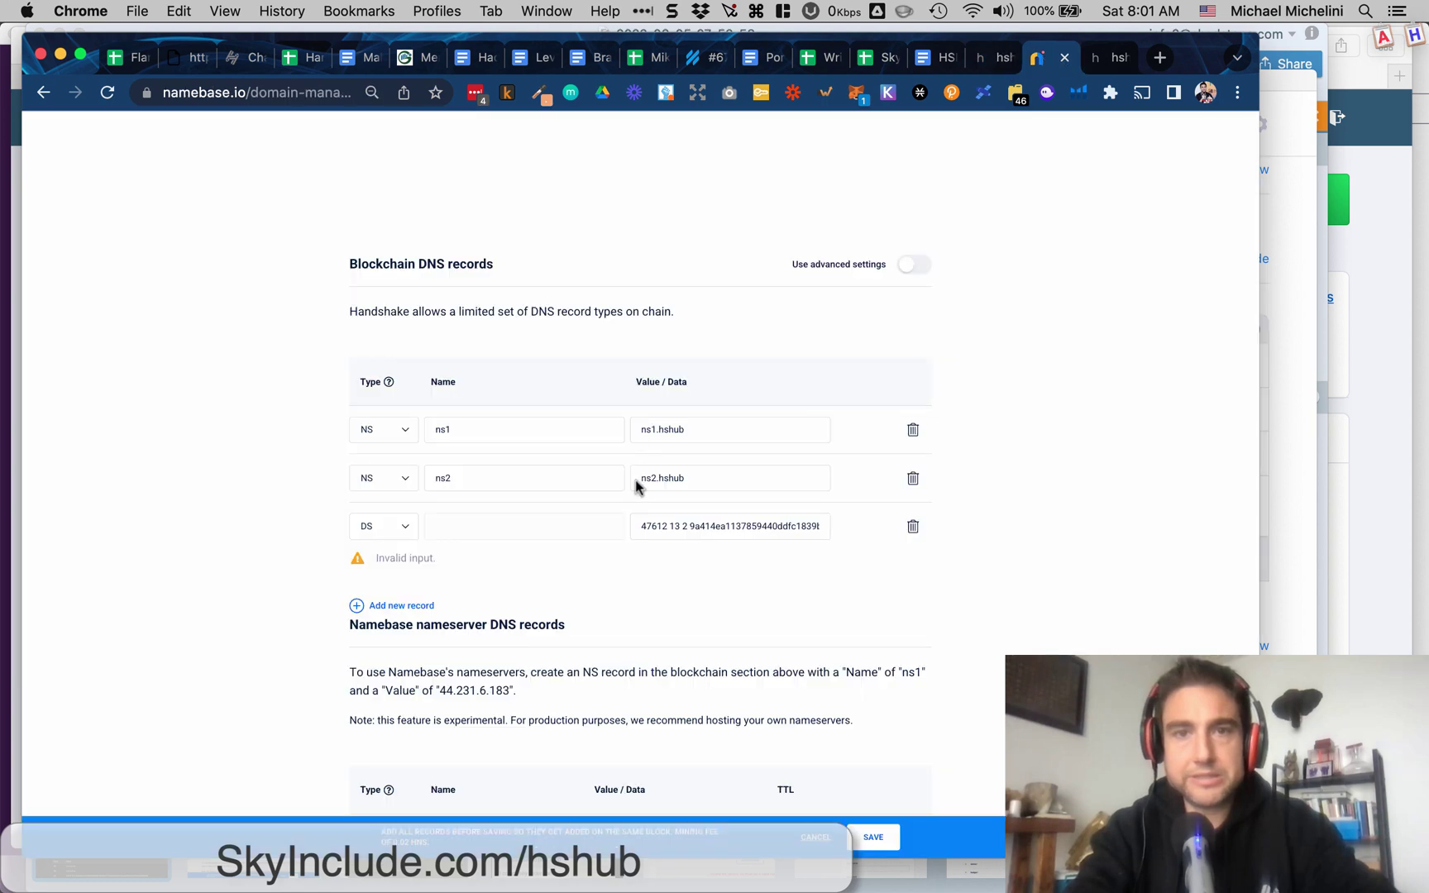
pyautogui.write('.')
pyautogui.click(699, 468)
pyautogui.write('.')
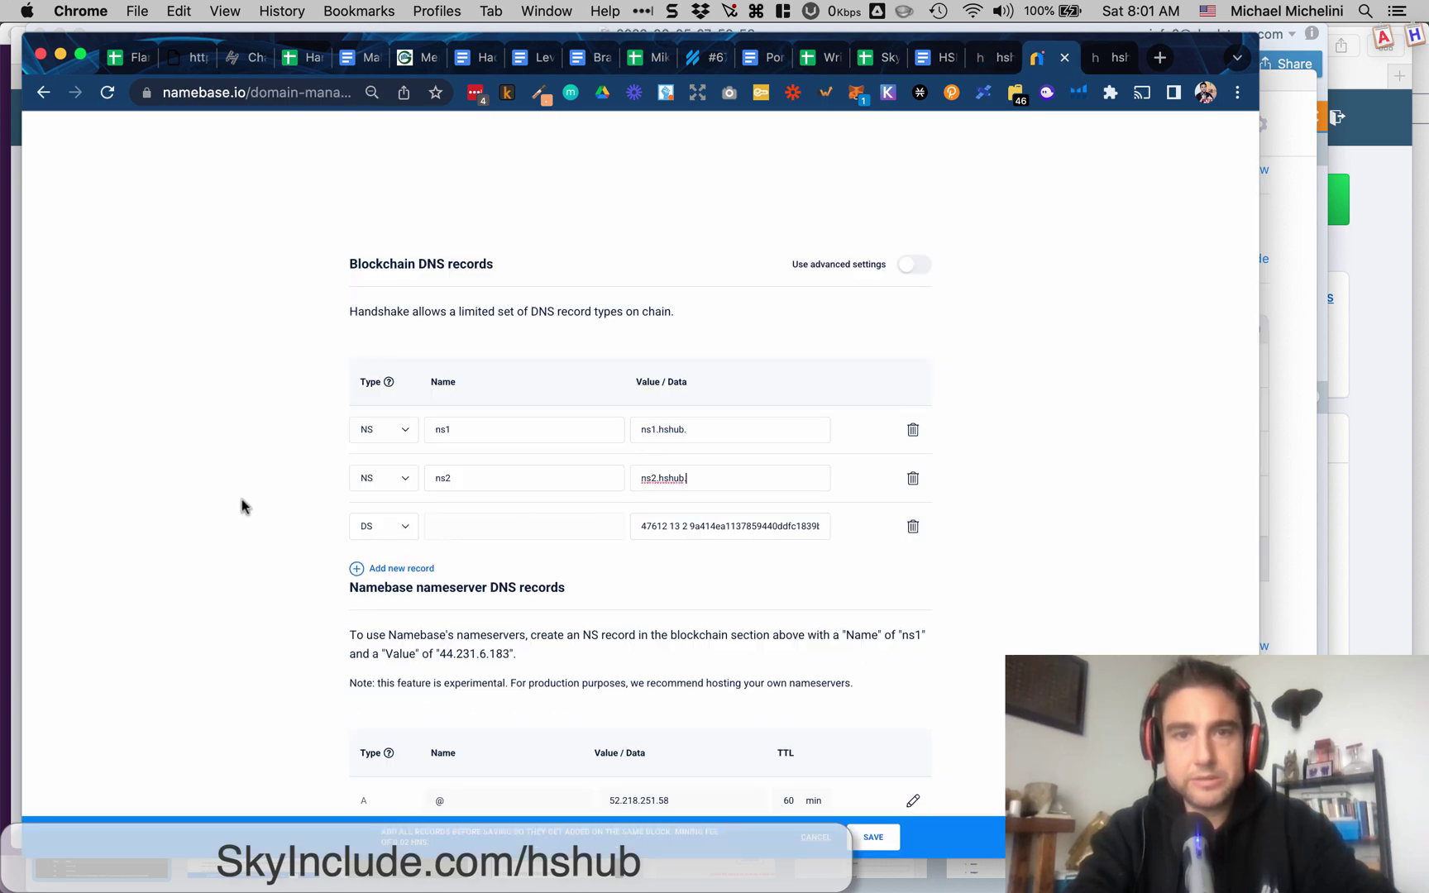
pyautogui.click(868, 837)
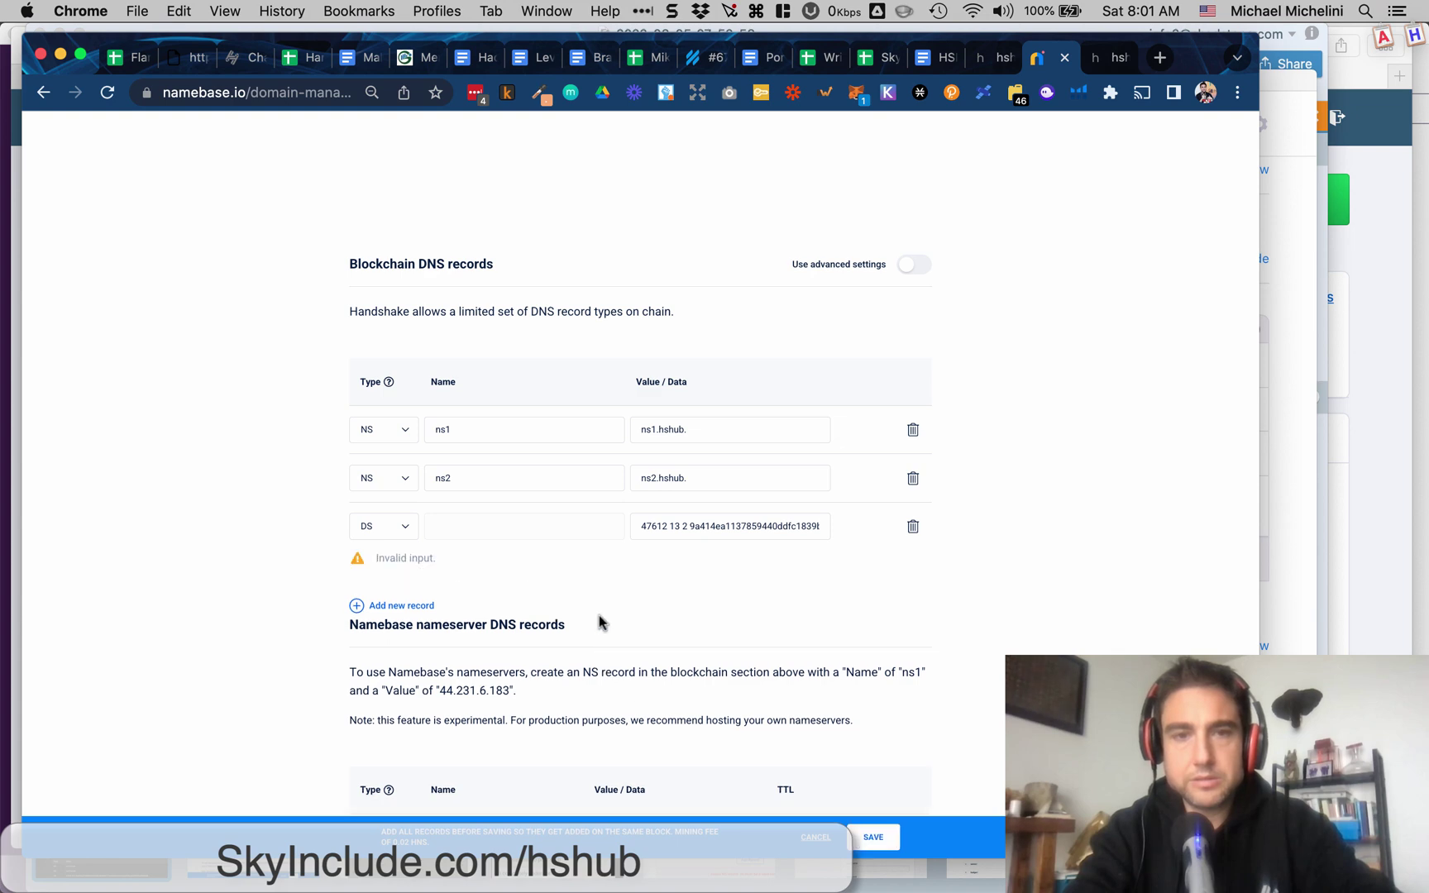
# Step: Check the start of the DS record's value in Namebase, and return to reallydude's DNS page in hshub
pyautogui.click(660, 526)
pyautogui.press('super+a')
pyautogui.press('Left')
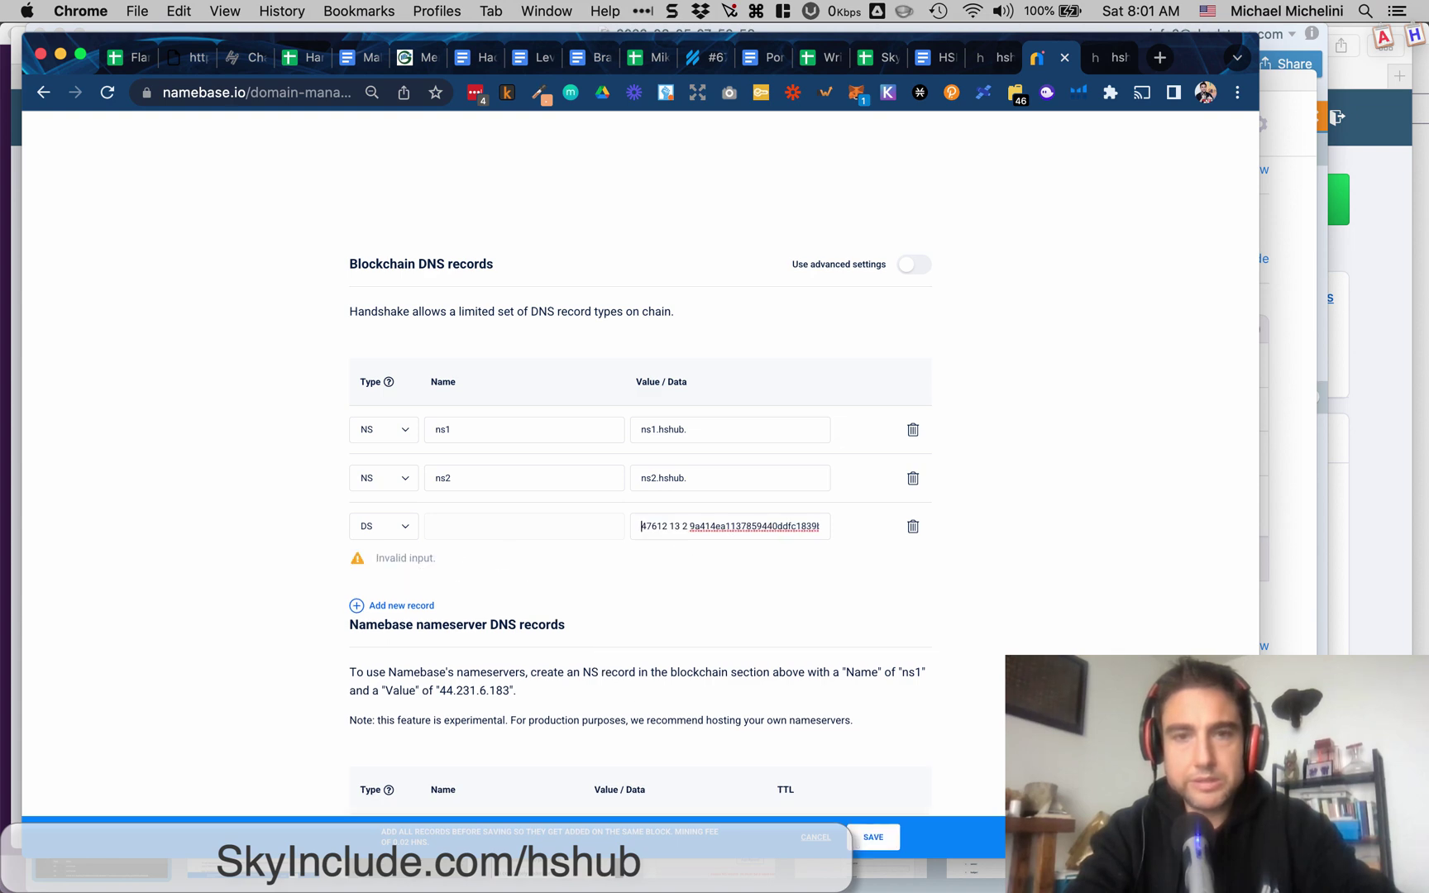
pyautogui.click(695, 581)
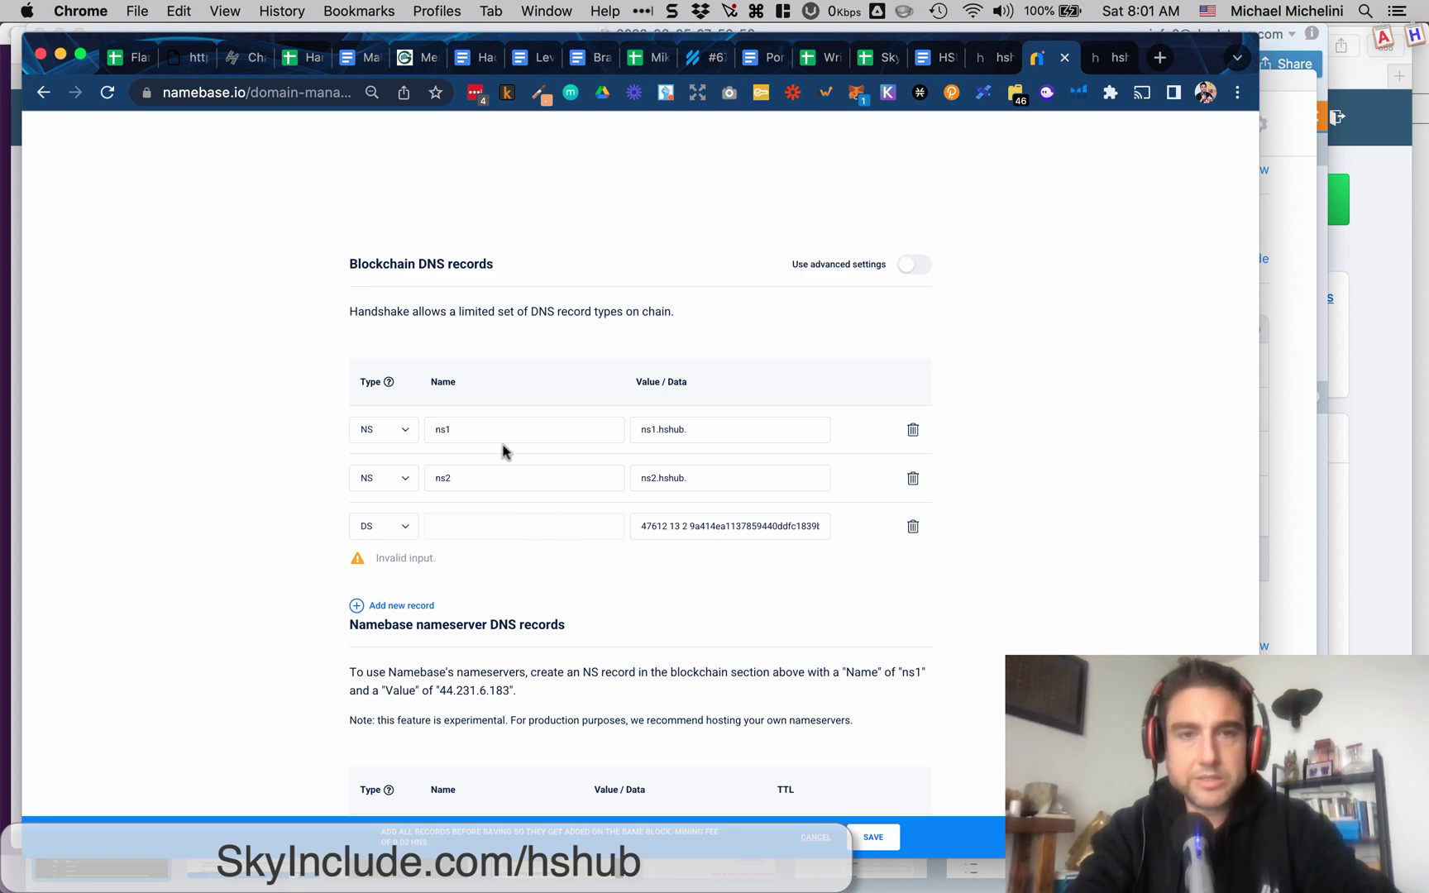
pyautogui.click(1097, 64)
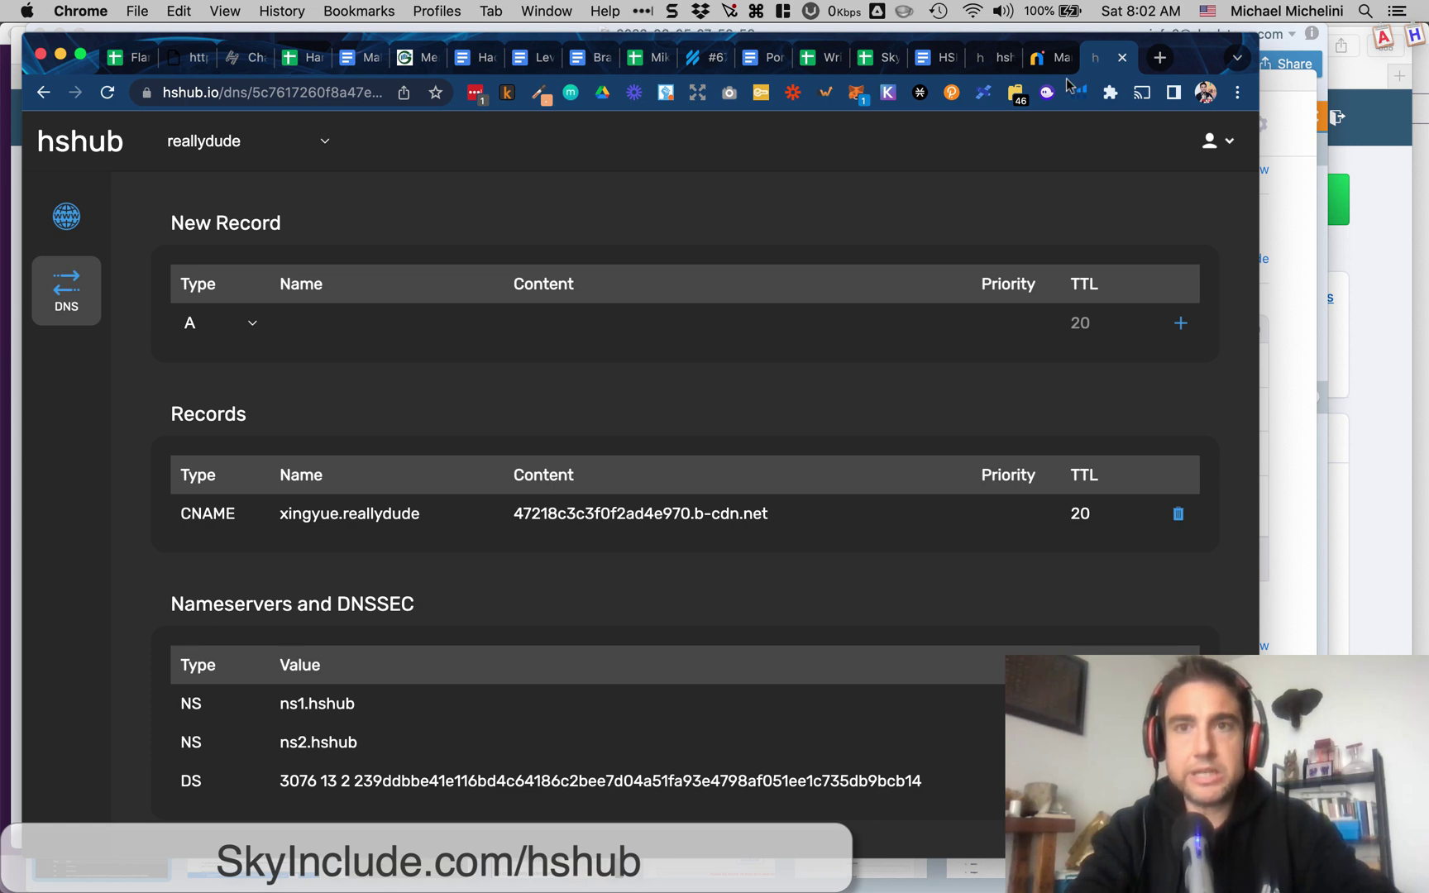